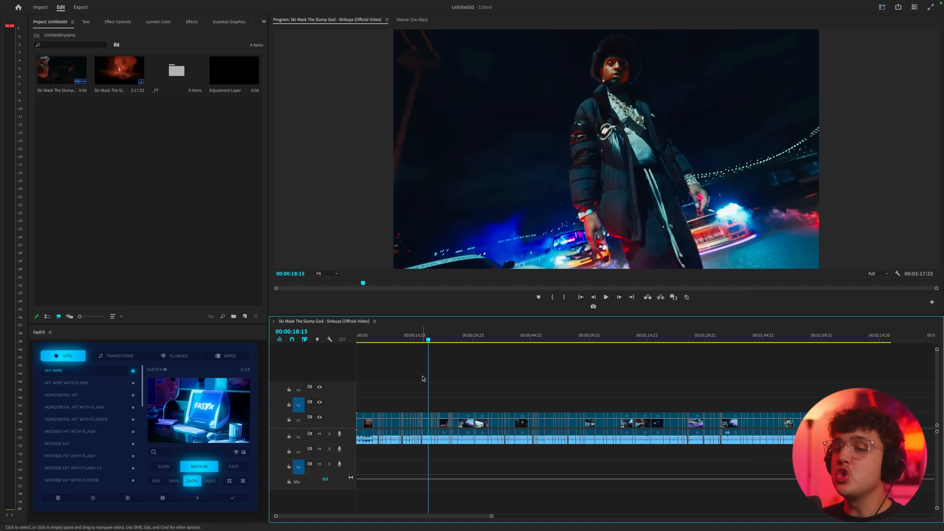
Apply the FastFX transition CRT V2 between the two clips meeting at the 00:00:20:10 cut
scroll(425, 379, up, 8)
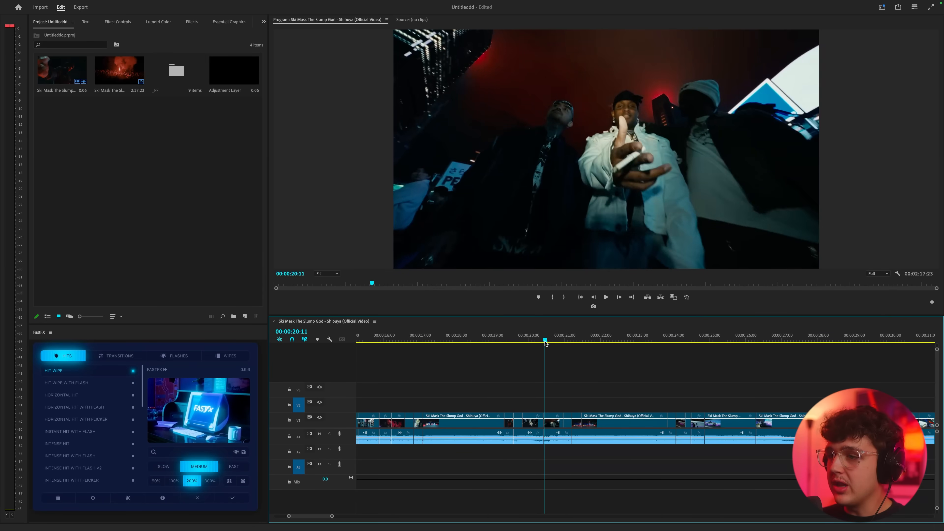
click(534, 341)
mouse_move(534, 342)
mouse_down()
mouse_move(524, 341)
mouse_move(543, 342)
mouse_move(514, 337)
mouse_move(539, 337)
mouse_up()
scroll(547, 401, up, 5)
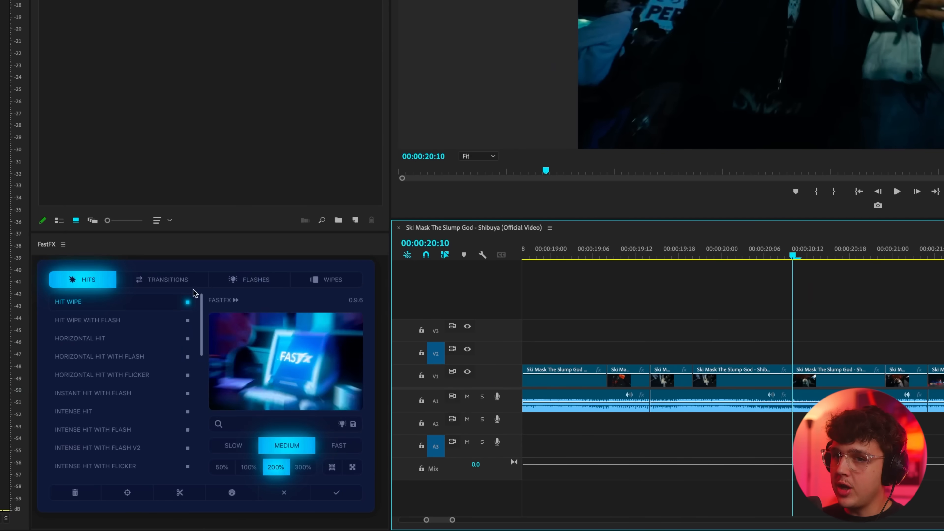
click(187, 283)
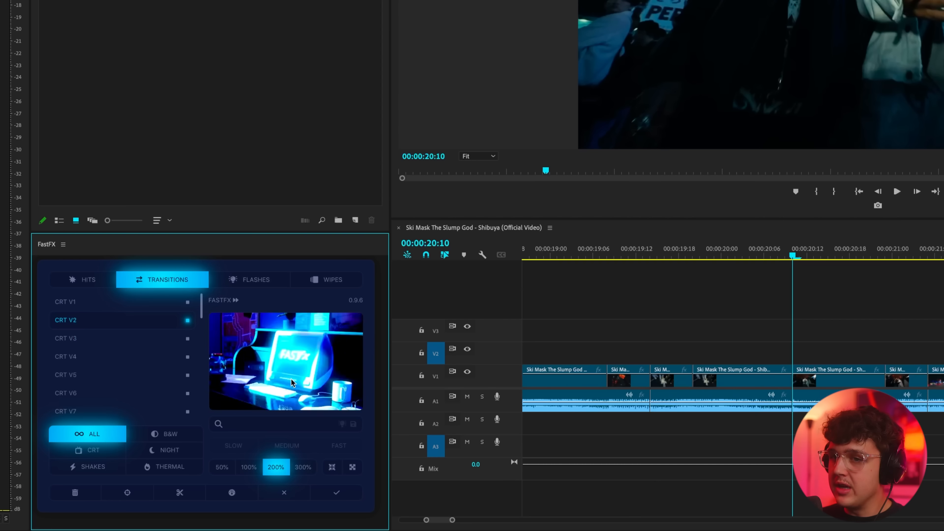
click(124, 337)
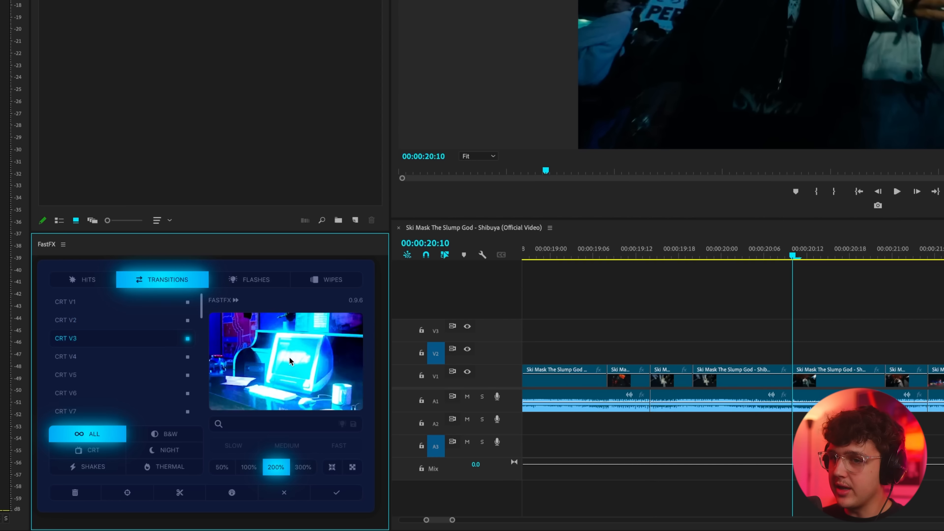
click(98, 323)
drag(813, 340, 776, 395)
click(337, 493)
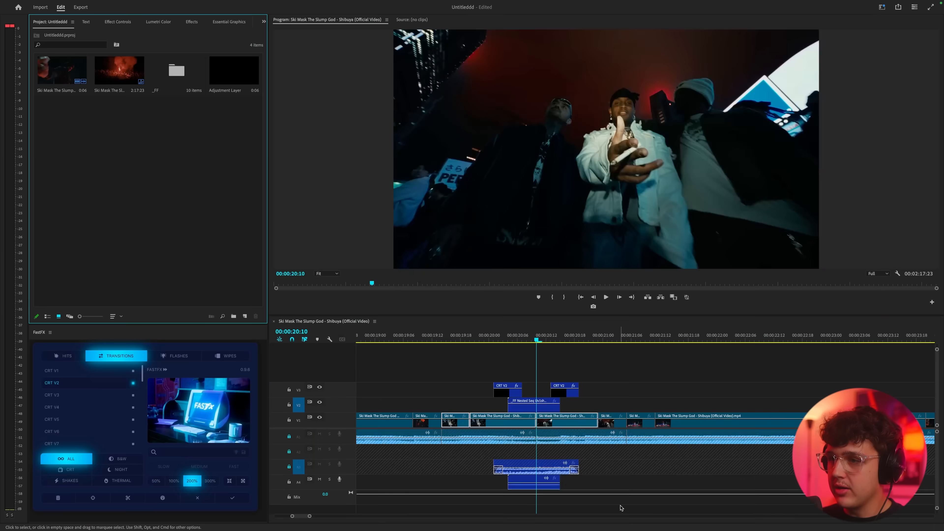
Play back the CRT V2 transition from just before its start and select its sound effect clip on A3
click(487, 340)
key(space)
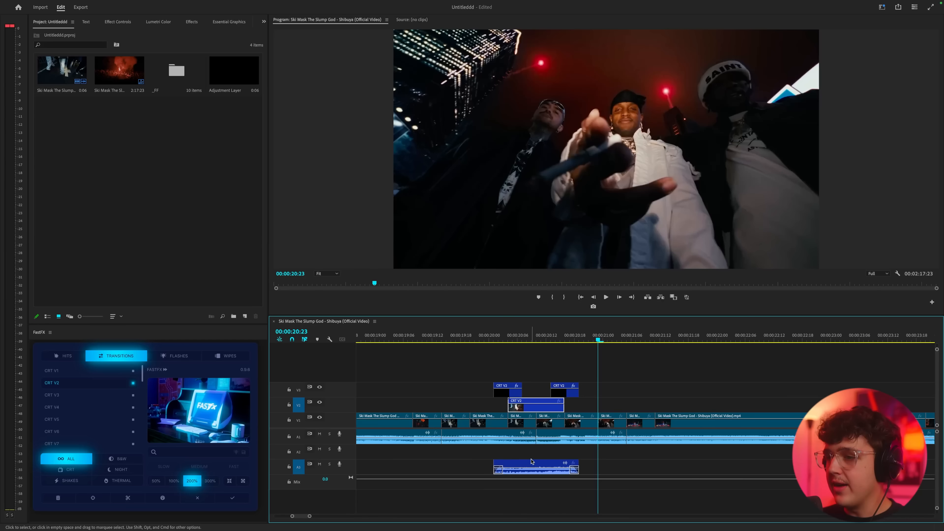
click(536, 466)
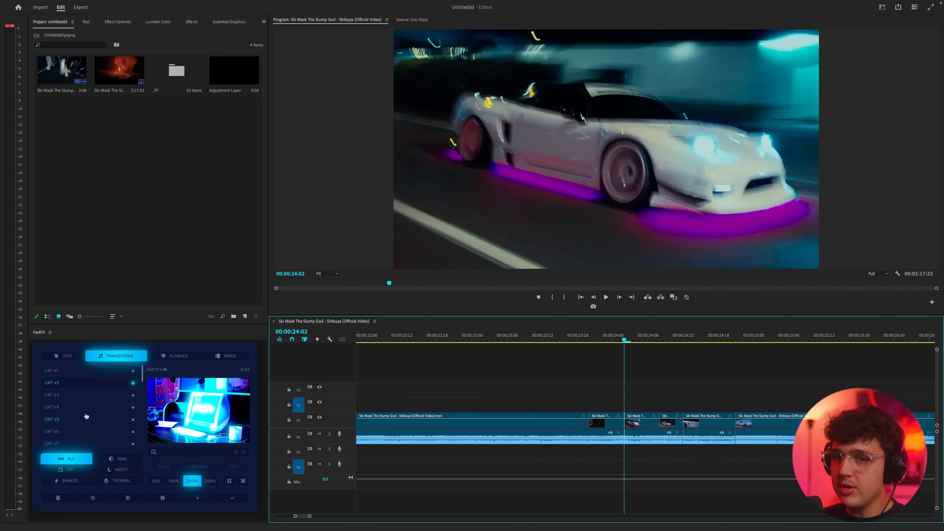
Apply the CRT V4 transition to the two clips meeting at the 00:00:24:02 cut
click(76, 408)
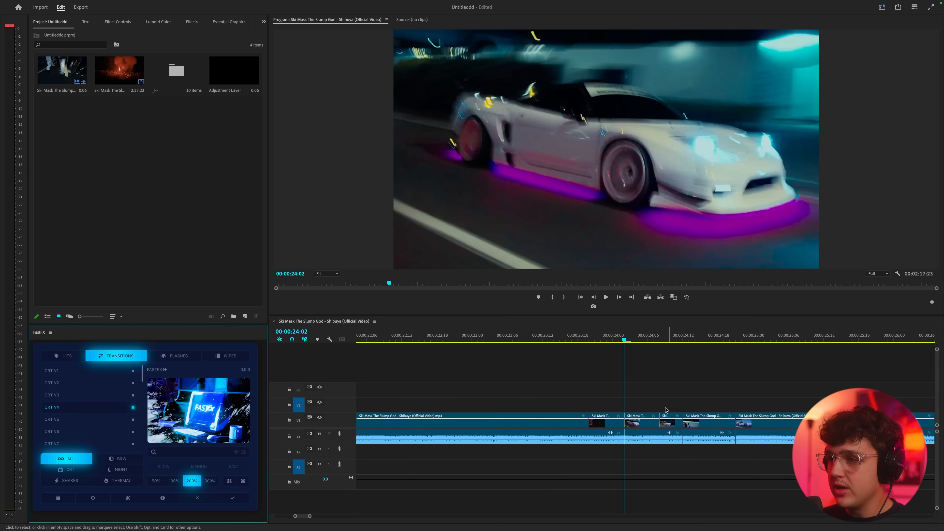
drag(642, 401, 614, 440)
click(235, 498)
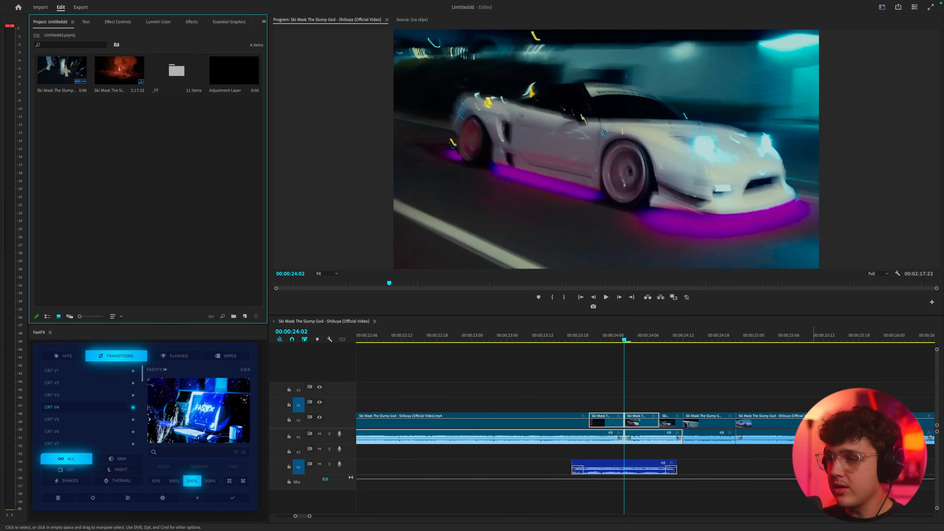
Play back the CRT V4 transition from just before its start
key(space)
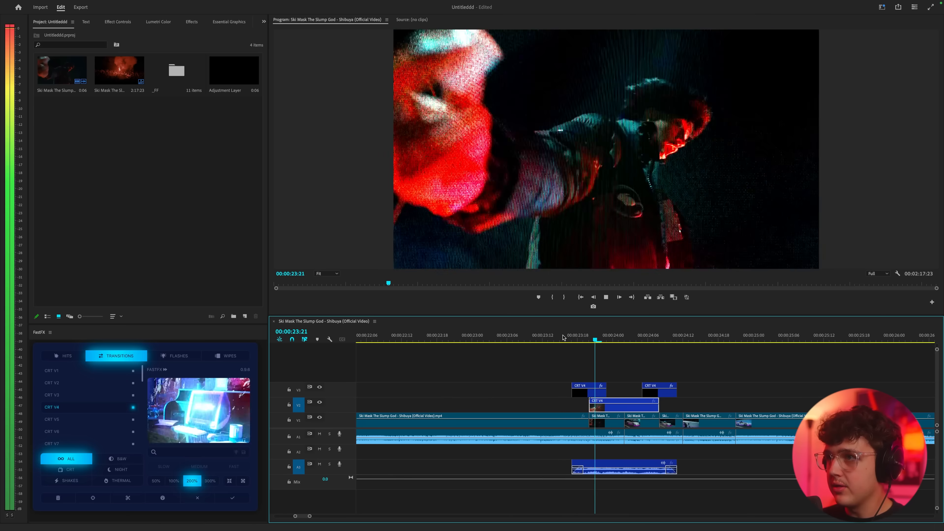
click(565, 335)
key(space)
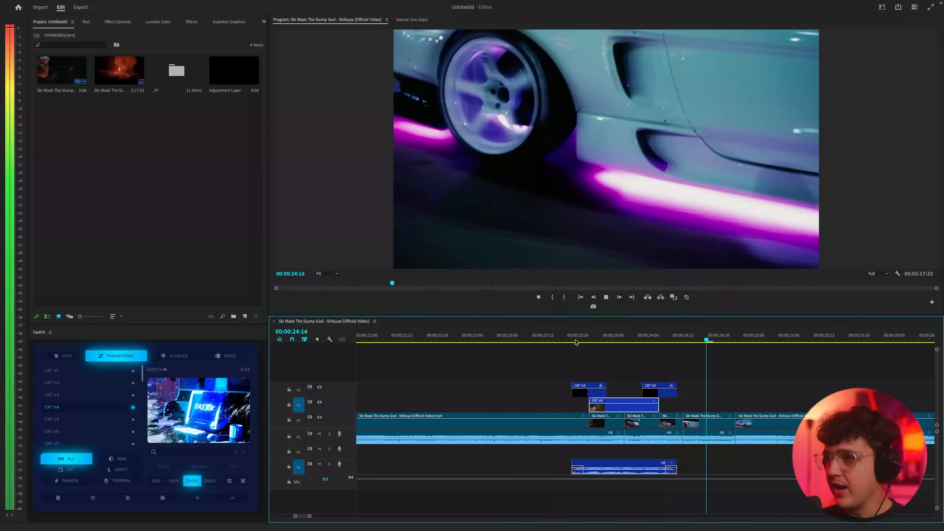
key(space)
Look through the B&W, CRT, Night and Shakes categories of FastFX transitions
key(minus)
key(minus)
key(minus)
click(123, 460)
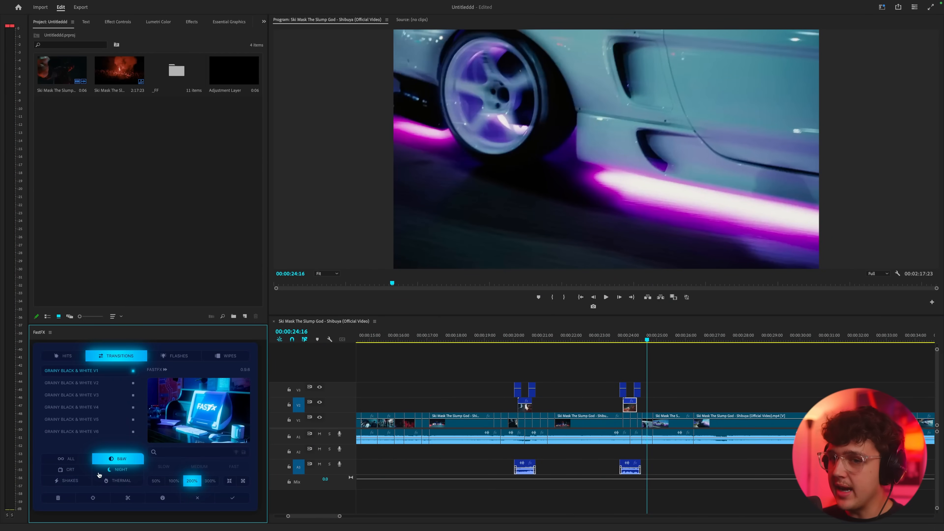
click(75, 471)
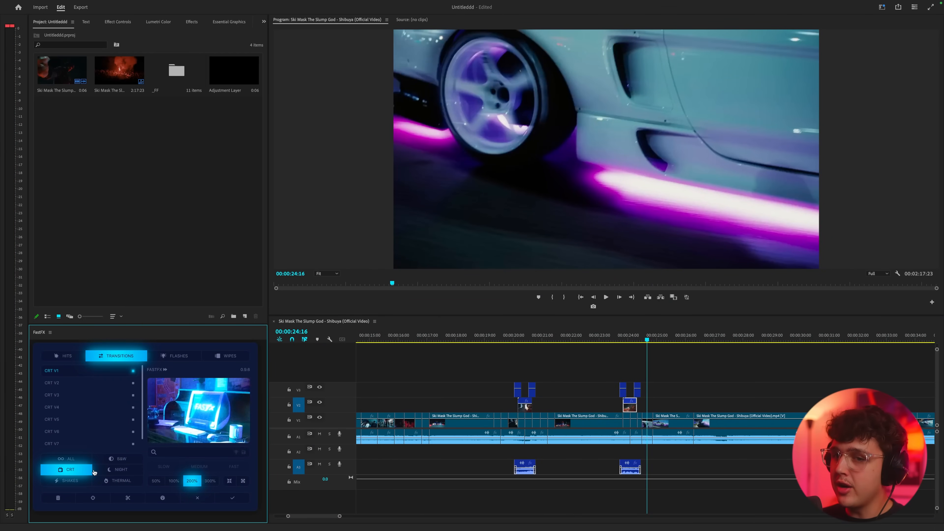
click(106, 471)
click(76, 482)
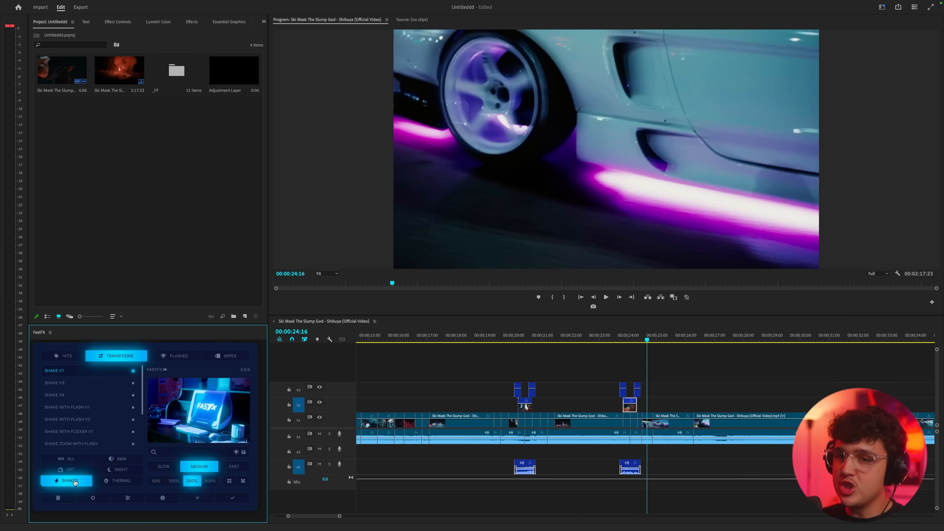
Apply the Thermal V1 transition to the two clips meeting at the 00:00:34:02 cut
click(110, 483)
scroll(676, 356, right, 5)
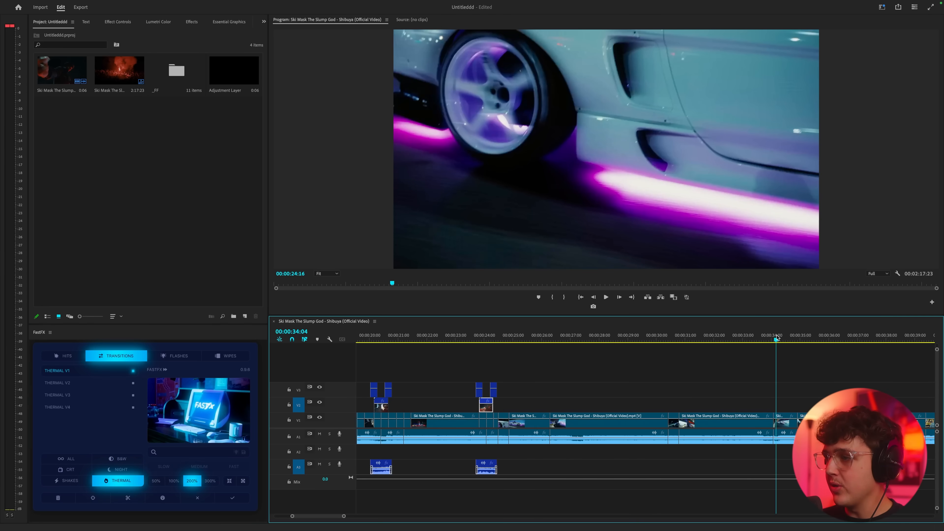
click(777, 337)
key(=)
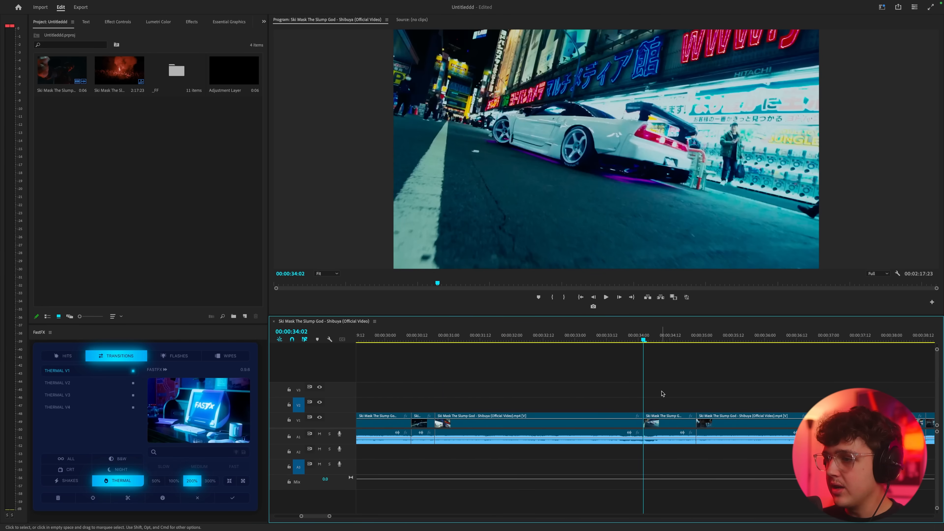
drag(661, 397, 537, 451)
click(233, 499)
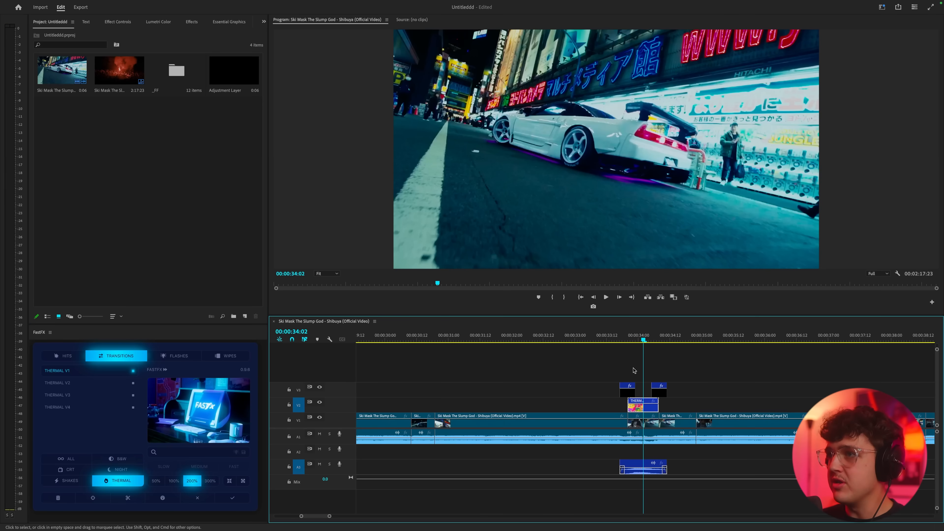
Play back the Thermal V1 transition and look through the other Thermal presets
click(613, 337)
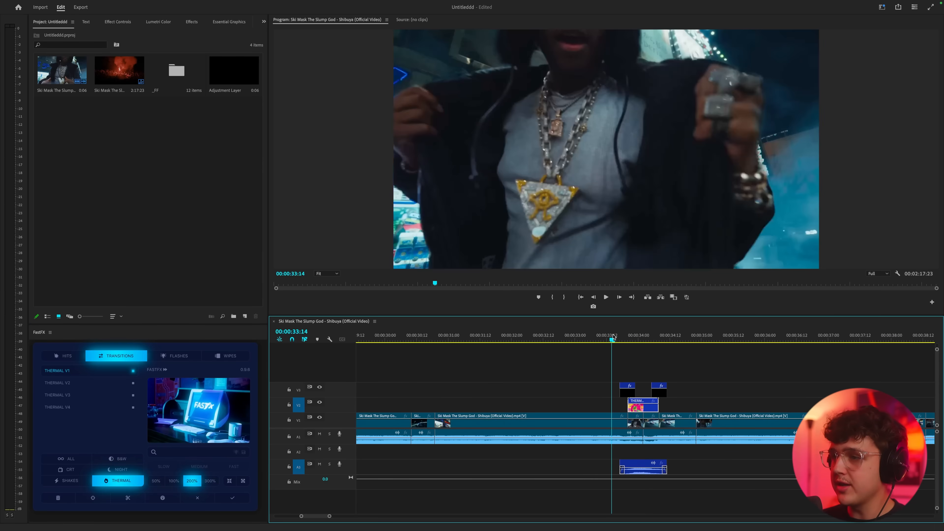
key(space)
click(614, 337)
mouse_move(614, 337)
mouse_down()
mouse_move(664, 339)
mouse_move(614, 339)
mouse_up()
click(60, 395)
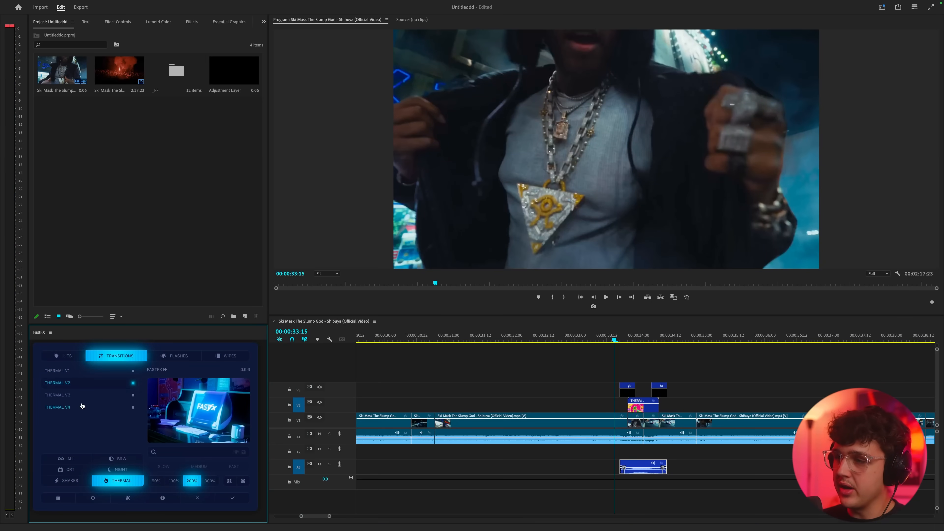
click(74, 407)
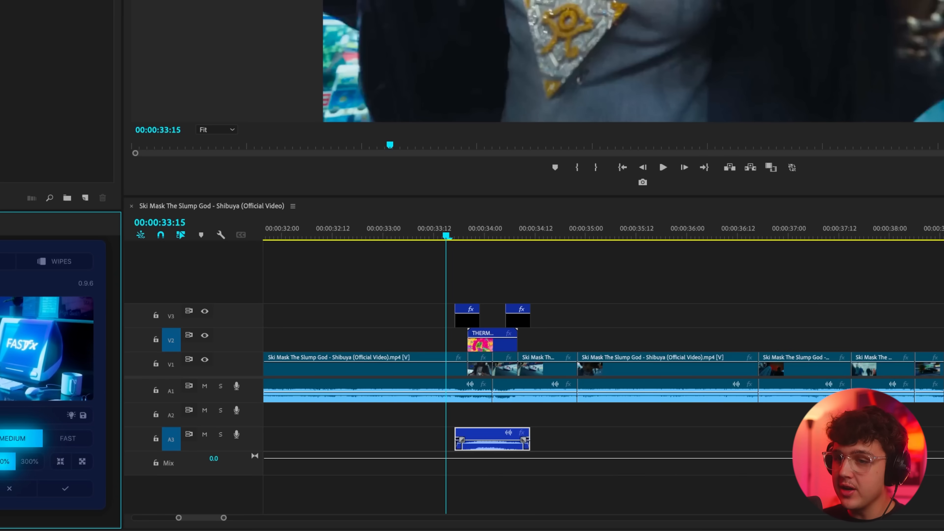
Target tracks V1 and A1 instead of V2 and A3 and move the playhead to 00:00:36:08
scroll(505, 332, down, 3)
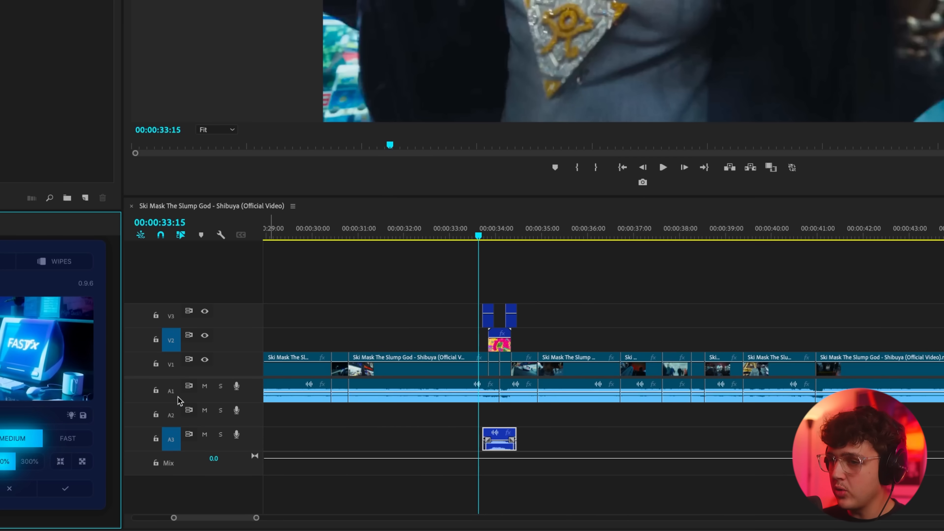
click(171, 342)
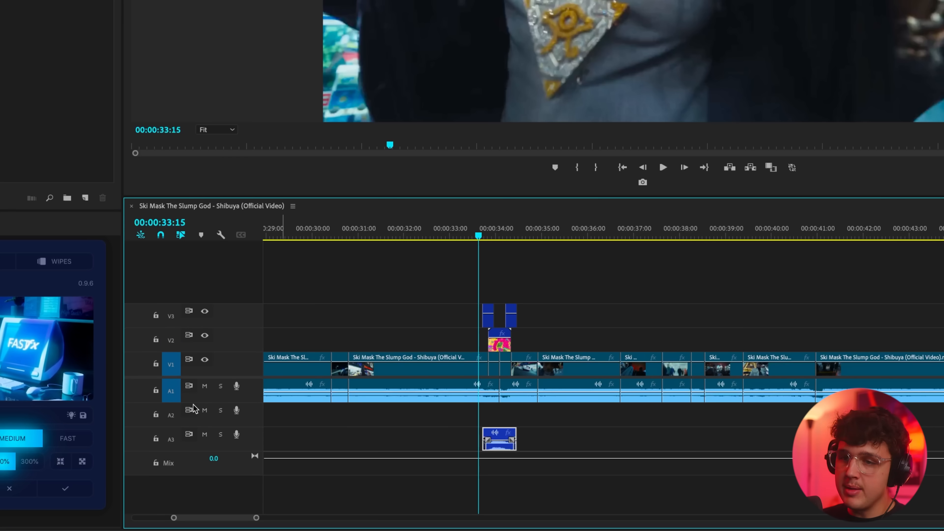
drag(574, 236, 603, 236)
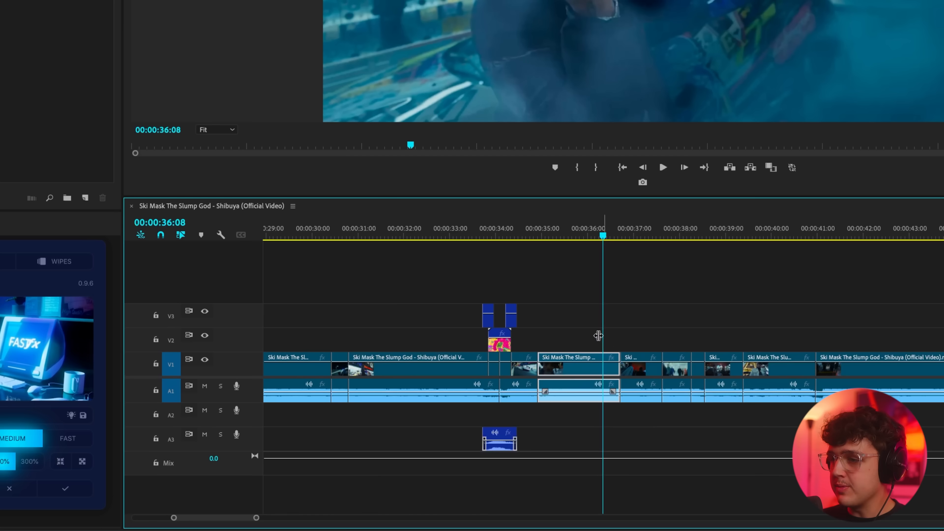
scroll(691, 350, right, 2)
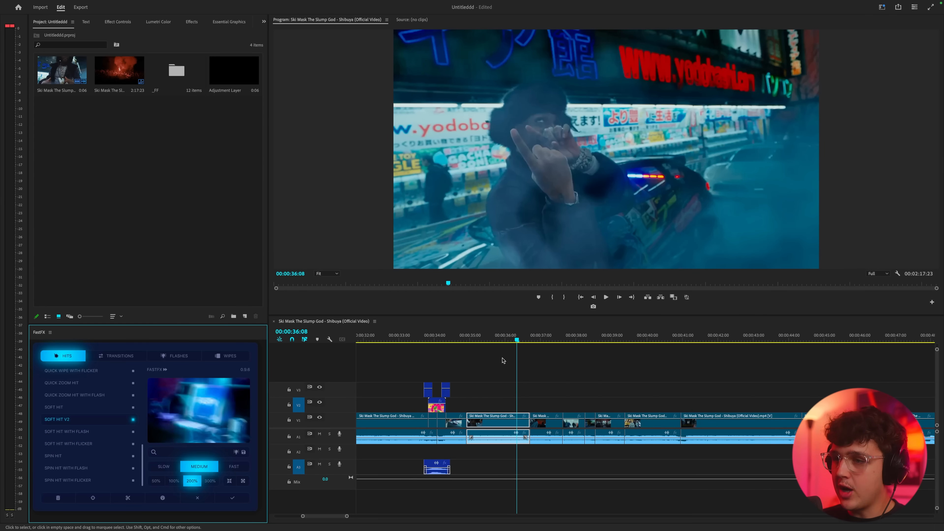
Play the clip to find the hit moment and apply Soft Hit V2 at 00:00:35:20
click(469, 337)
key(space)
click(469, 338)
key(space)
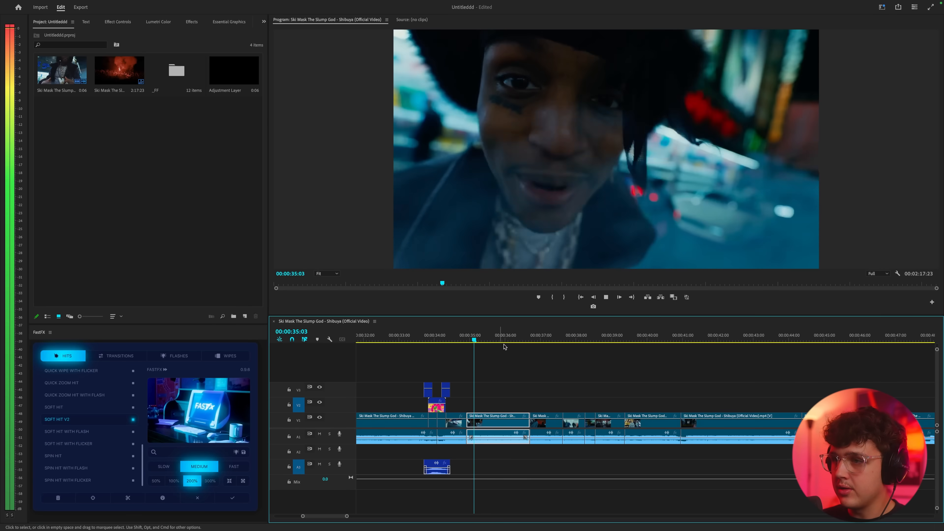
click(500, 339)
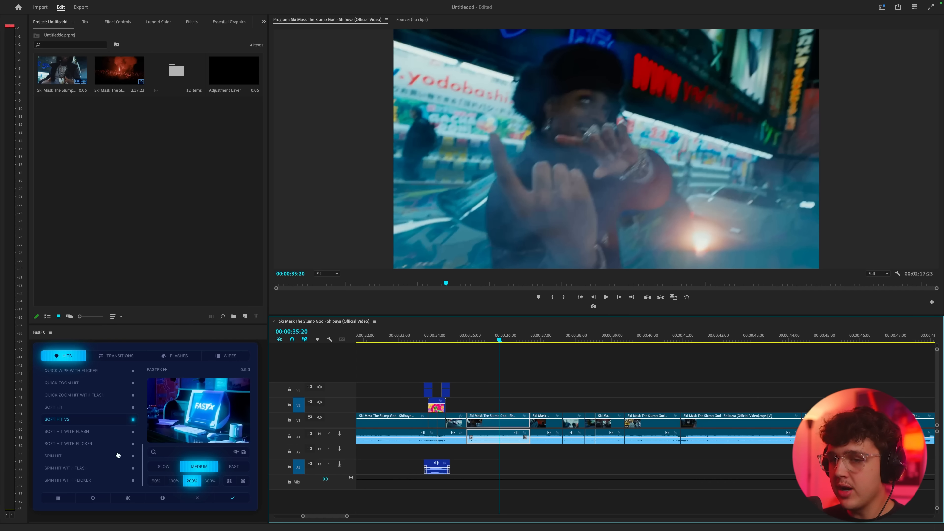
click(65, 420)
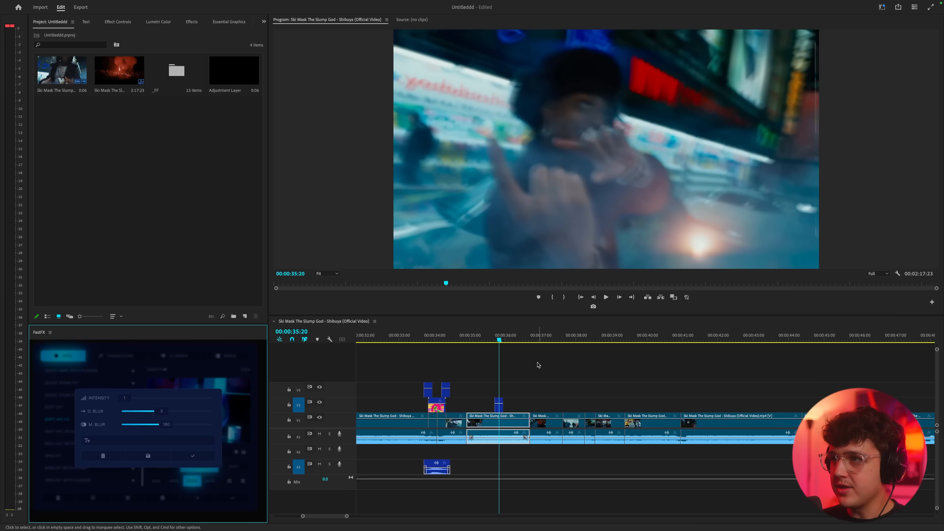
Play back the Soft Hit V2 effect and scrub to 00:00:35:18 to inspect its blur
click(490, 336)
key(space)
click(490, 336)
key(space)
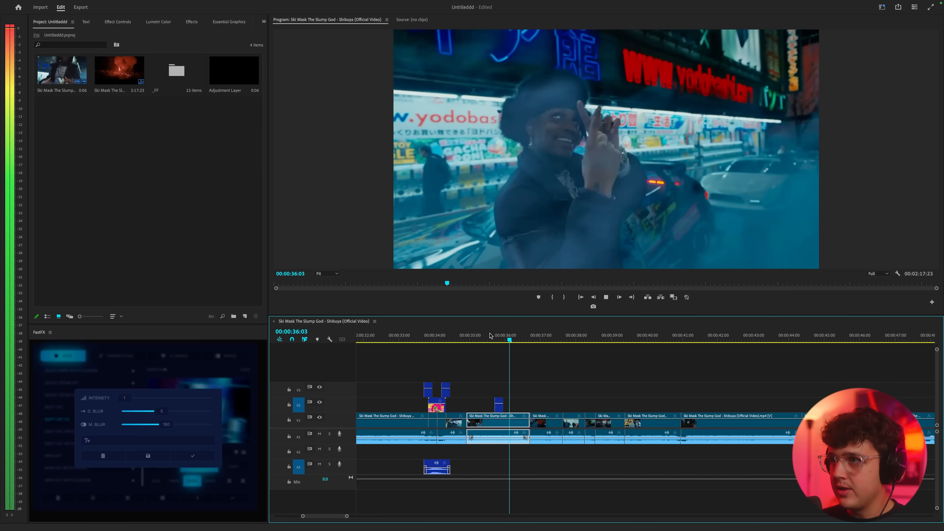
click(492, 336)
drag(494, 335, 497, 336)
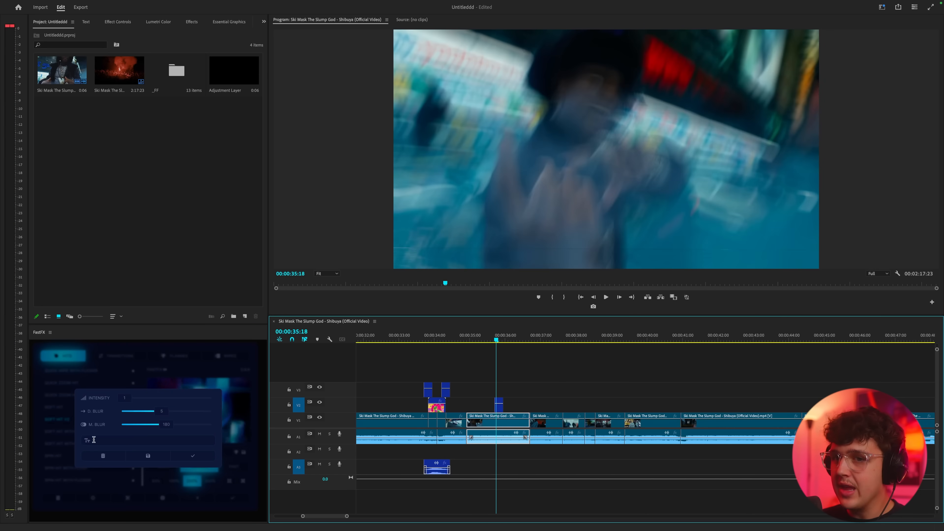
Adjust Soft Hit V2 with D. Blur 4 and M. Blur 177, enter a label beginning with "YOUR", and accept the settings
drag(128, 400, 153, 401)
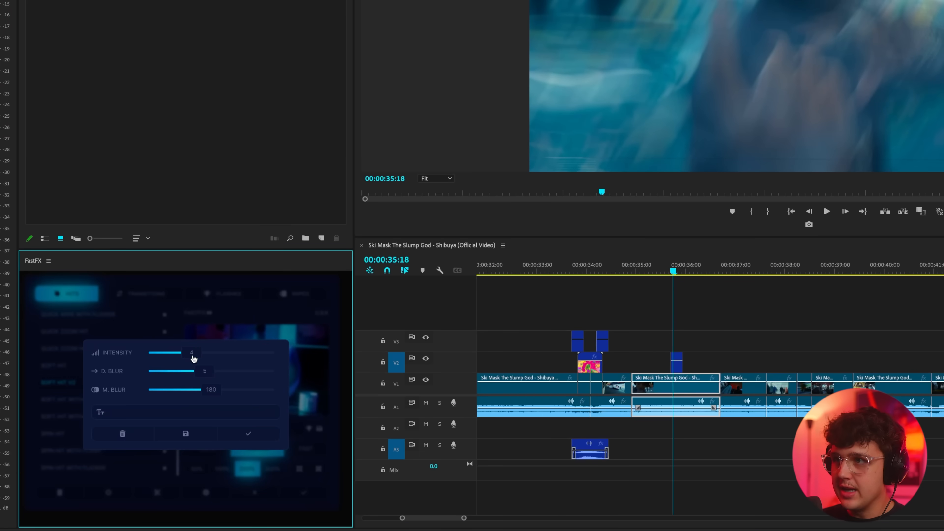
drag(189, 358, 226, 373)
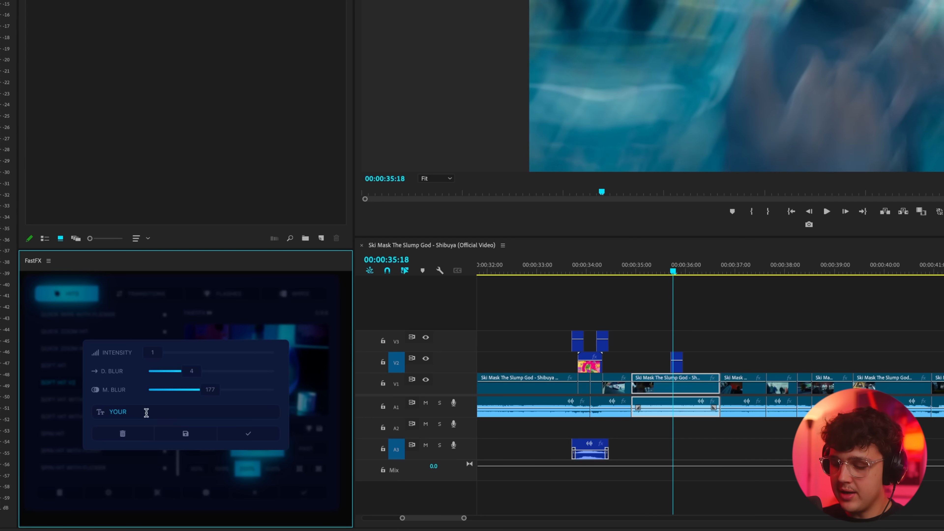
click(239, 436)
Apply the Crazy Wipe at the 00:00:36:17 cut and play it back from just before the effect
scroll(123, 413, up, 10)
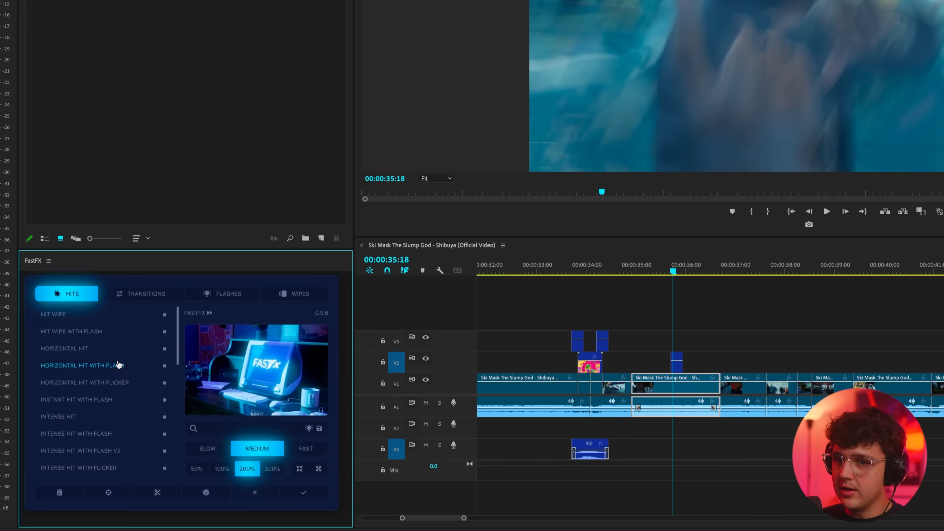
click(304, 295)
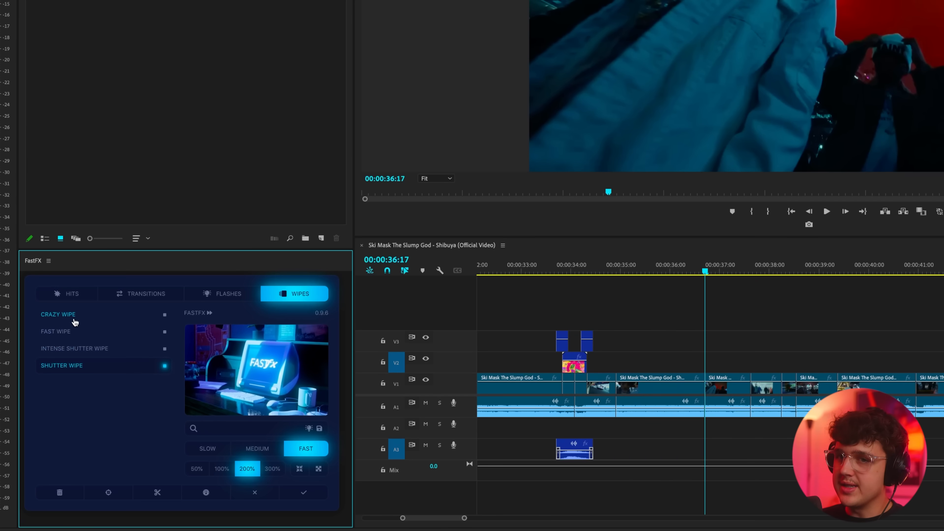
click(73, 317)
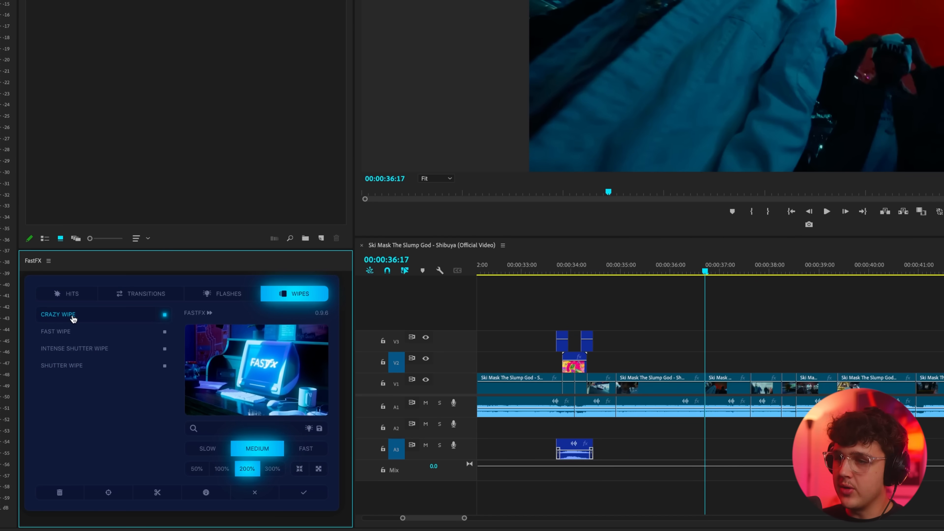
double_click(83, 319)
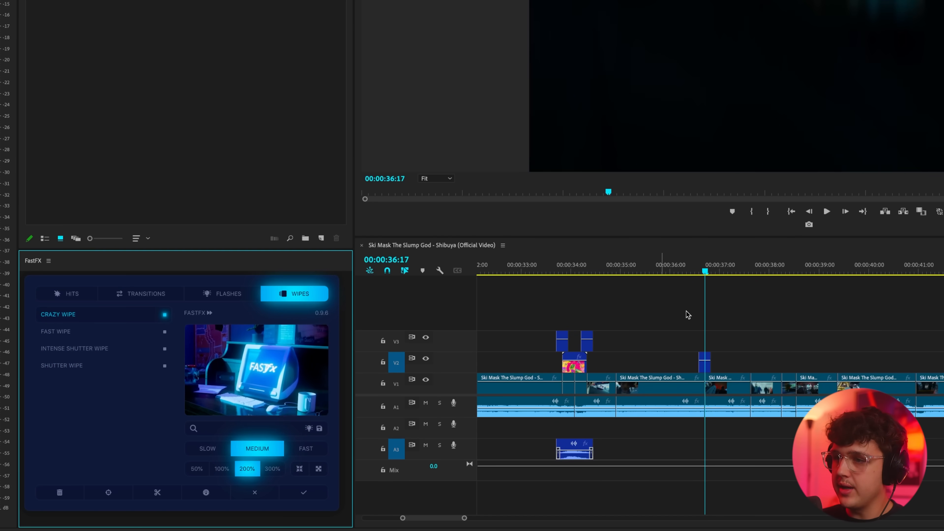
drag(688, 271, 681, 270)
key(space)
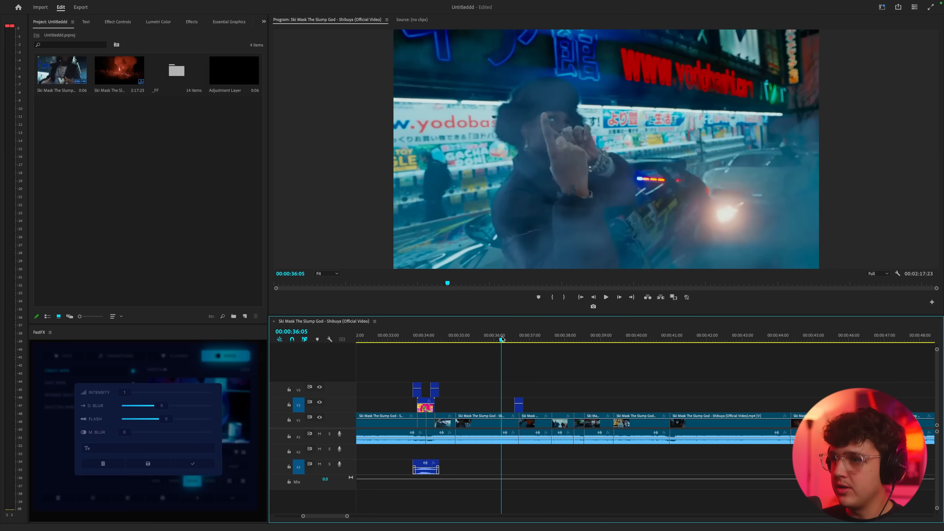
Finish previewing the Crazy Wipe by scrubbing to 00:00:36:16, and delete the wipe from the timeline
key(space)
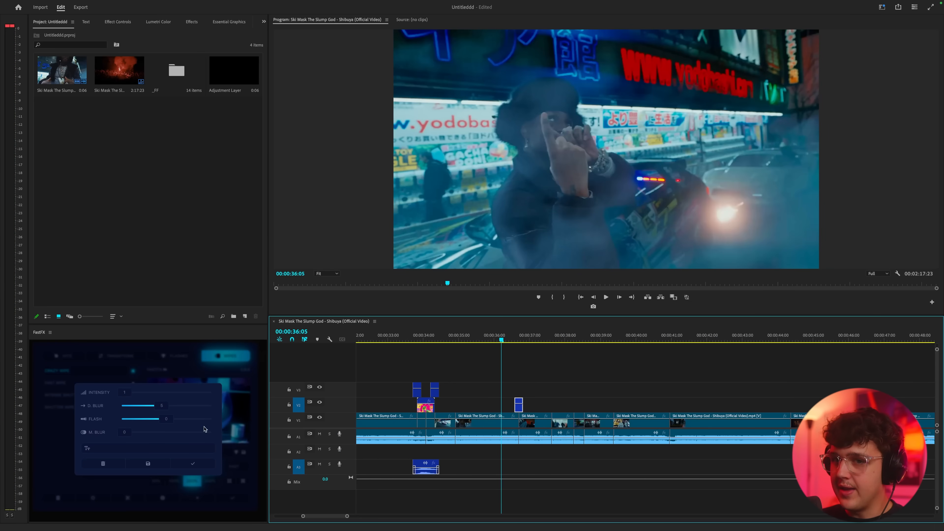
drag(516, 337, 518, 337)
click(114, 463)
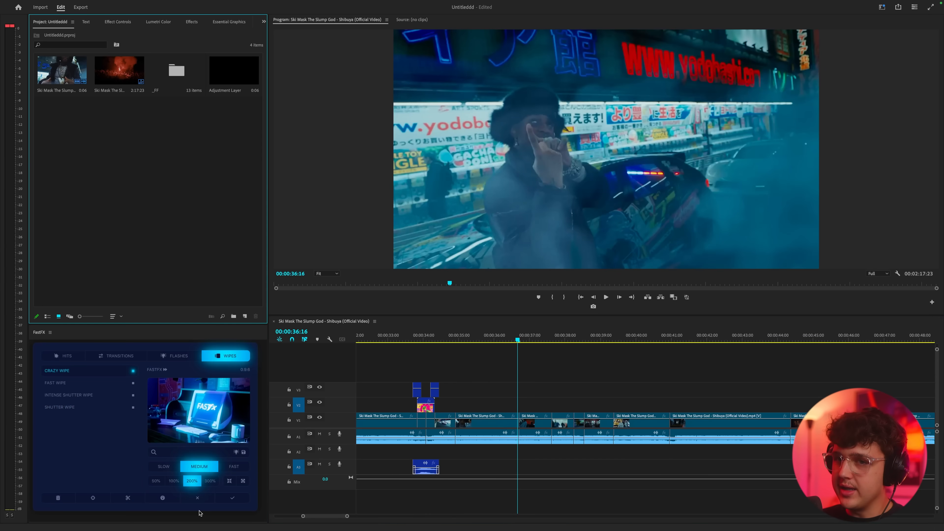
Apply Basic Flash at the 00:00:37:15 cut, play it from 00:00:37:08 and scrub through the effect
scroll(544, 382, right, 1)
click(528, 339)
drag(528, 339, 530, 340)
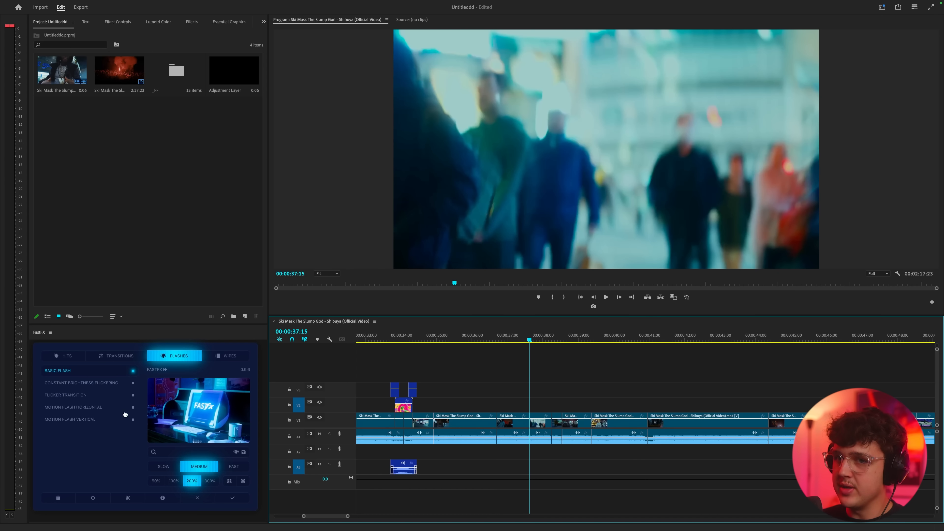
click(232, 498)
key(space)
click(519, 338)
key(space)
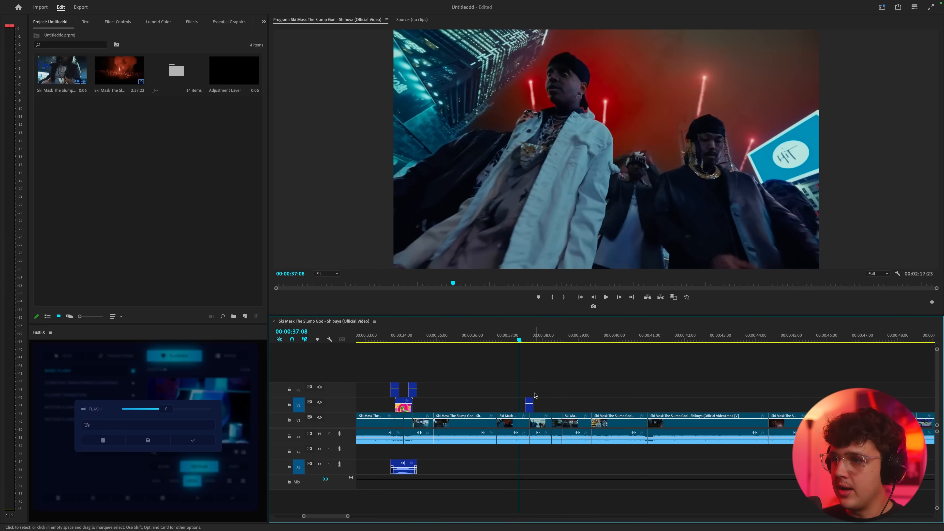
drag(525, 339, 534, 384)
click(520, 337)
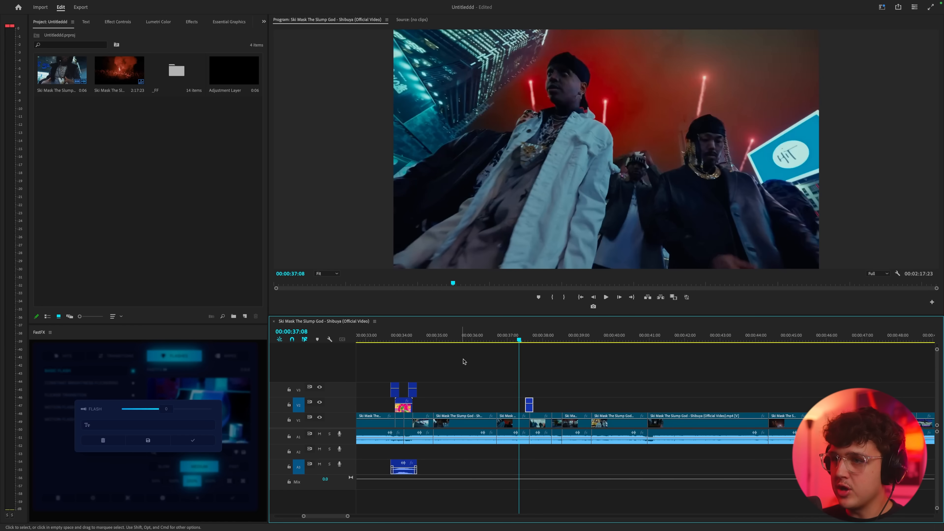
click(528, 339)
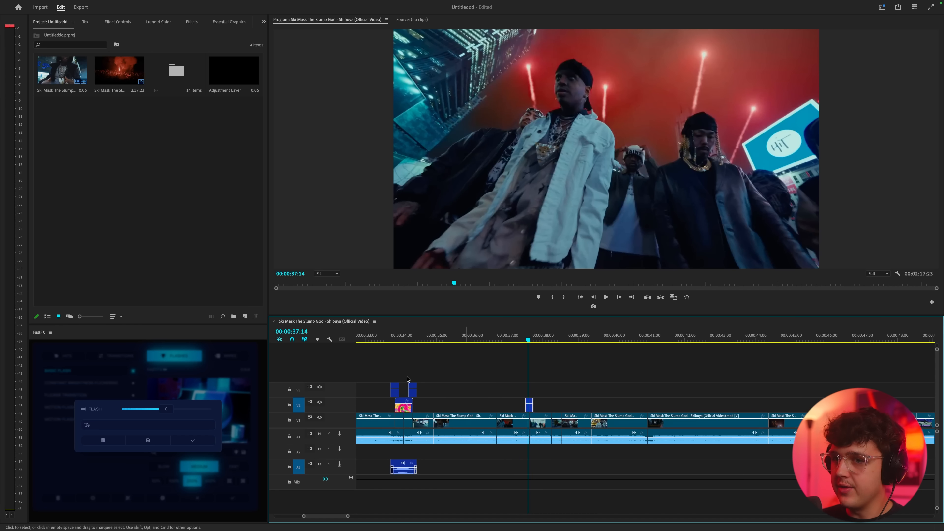
click(529, 339)
Preview Basic Flash with a higher Flash value and delete the effect from the timeline
drag(171, 409, 194, 409)
click(519, 338)
key(space)
click(521, 337)
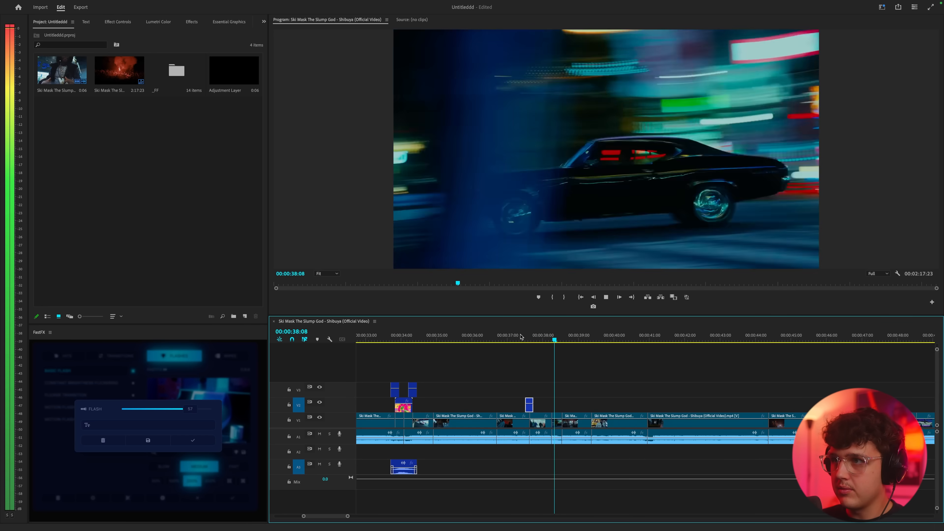
click(103, 440)
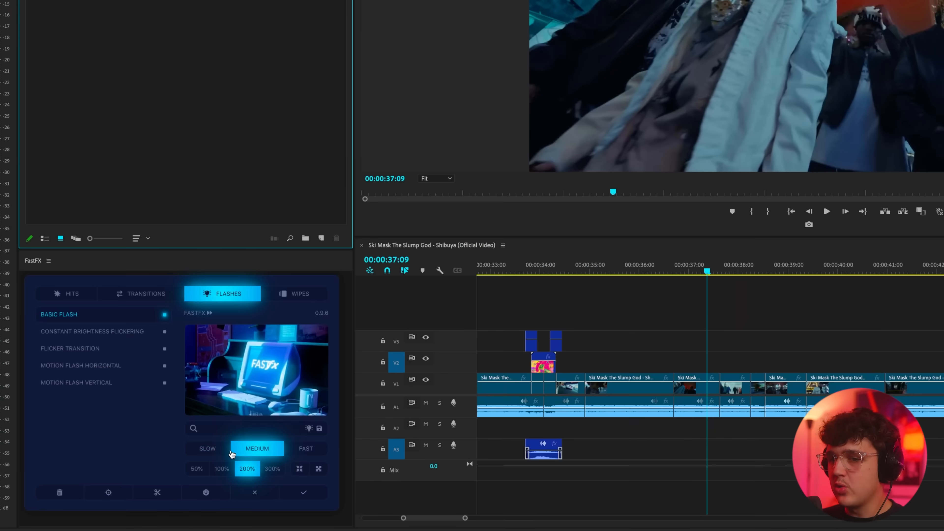
Choose Quick Hit With Flash at medium speed and apply it at 00:00:42:01 in the later clip
click(275, 448)
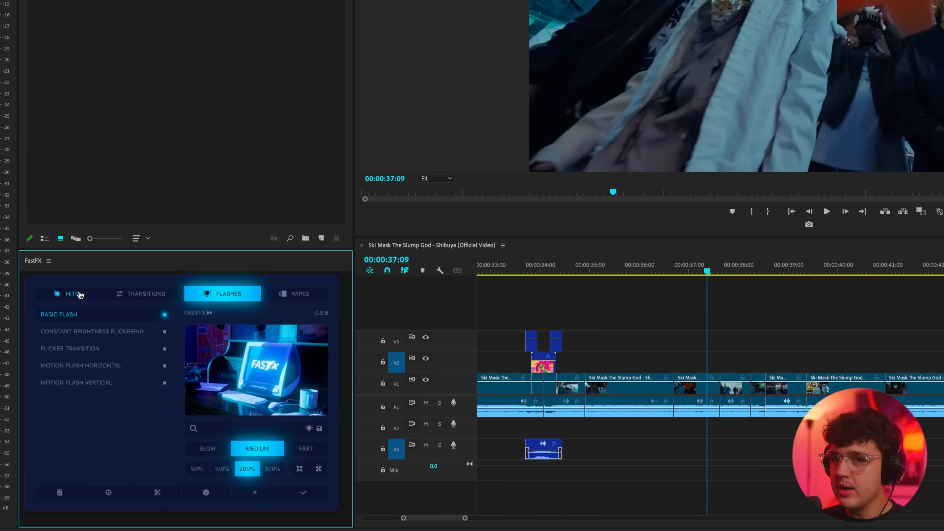
click(67, 293)
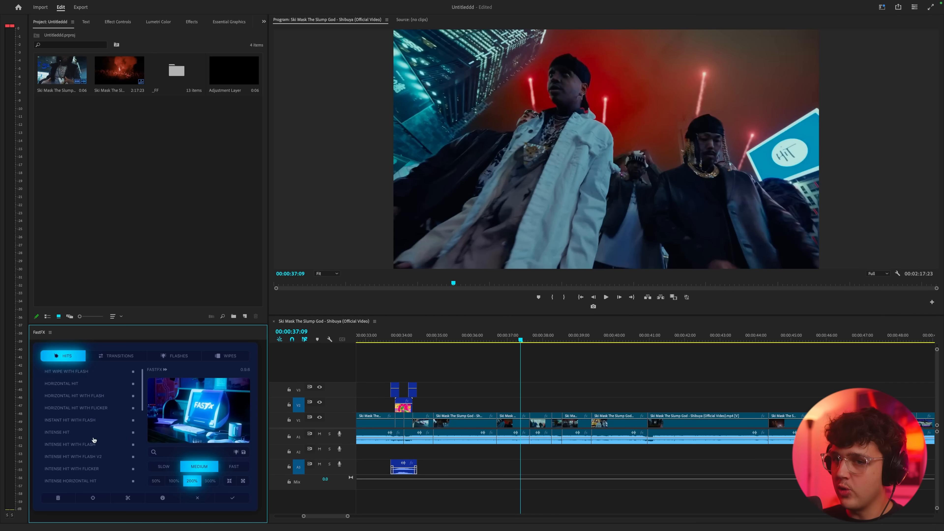
scroll(93, 443, down, 4)
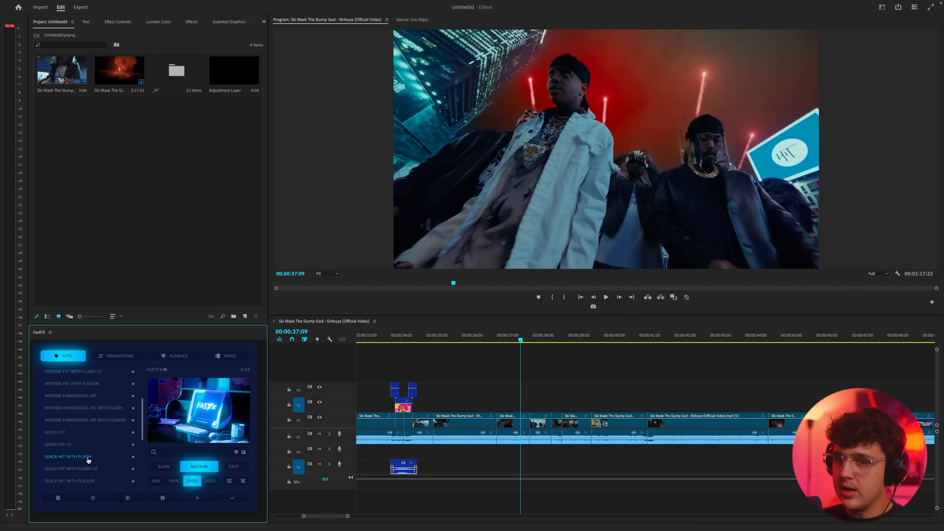
scroll(580, 360, right, 3)
click(580, 337)
key(space)
key(space)
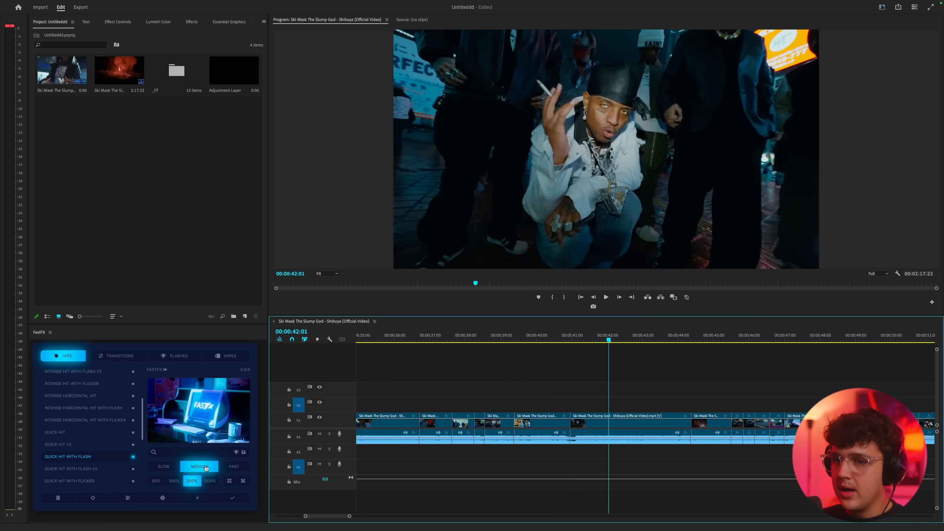
click(91, 468)
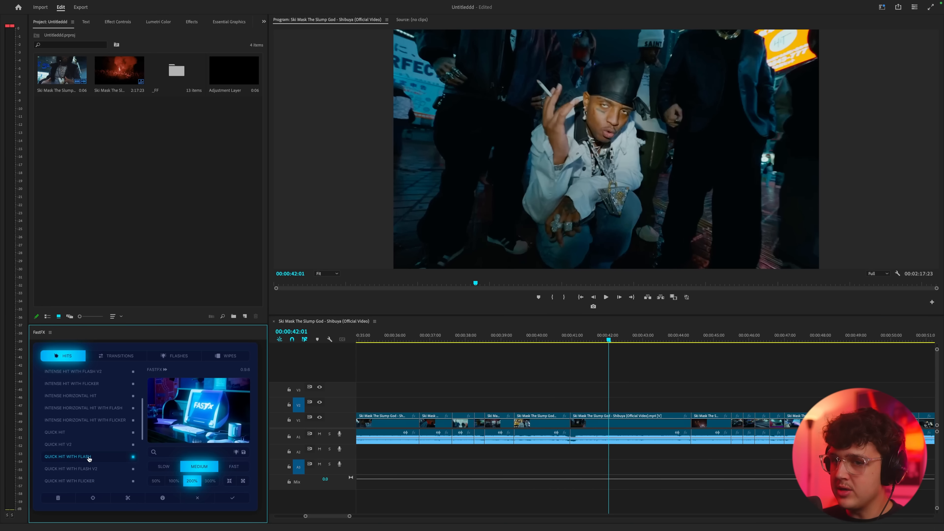
Play back the medium-speed Quick Hit With Flash from 00:00:41:18 and delete it
click(599, 336)
key(space)
click(599, 336)
key(space)
click(599, 336)
key(space)
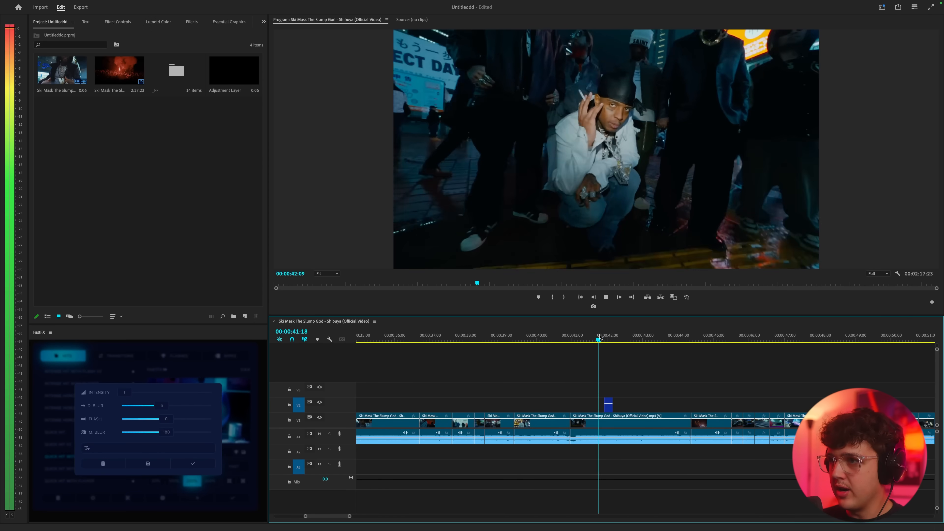
key(space)
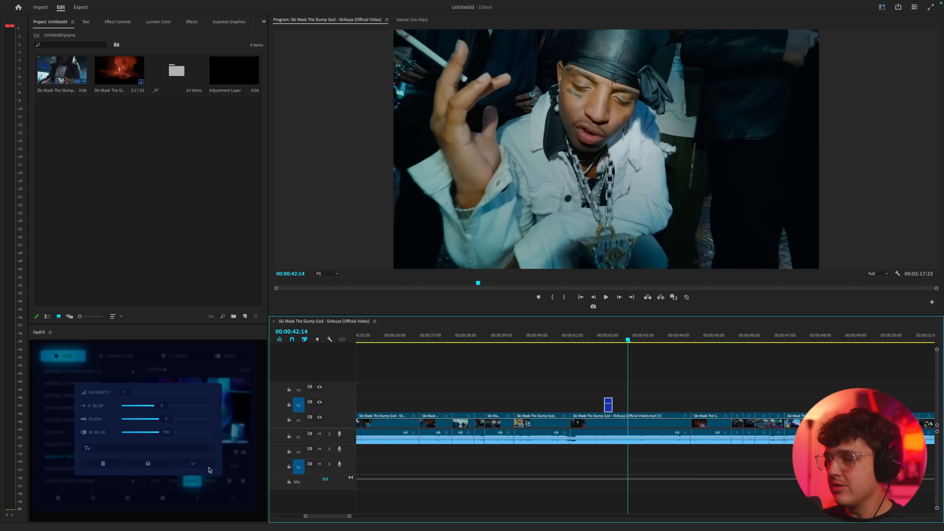
click(103, 465)
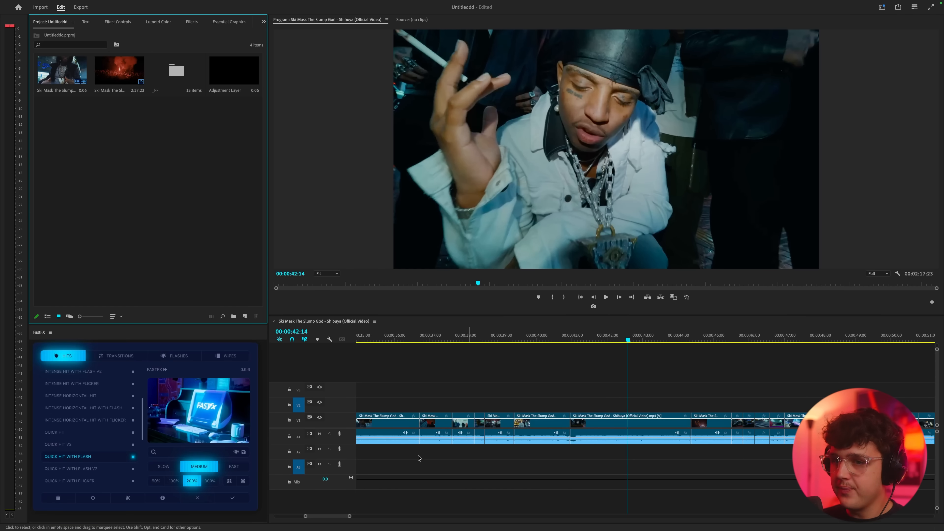
Apply the fast version of Quick Hit With Flash at 00:00:42:14, preview it, and remove it
click(234, 466)
click(233, 498)
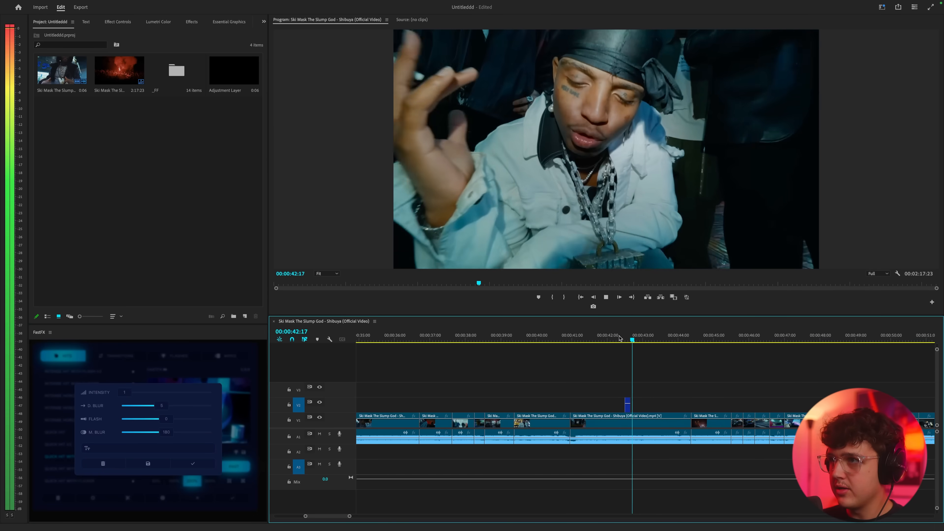
click(106, 464)
Apply the slow version of Quick Hit With Flash, play it back from 00:00:42:00, and delete it
click(165, 468)
click(232, 498)
click(609, 337)
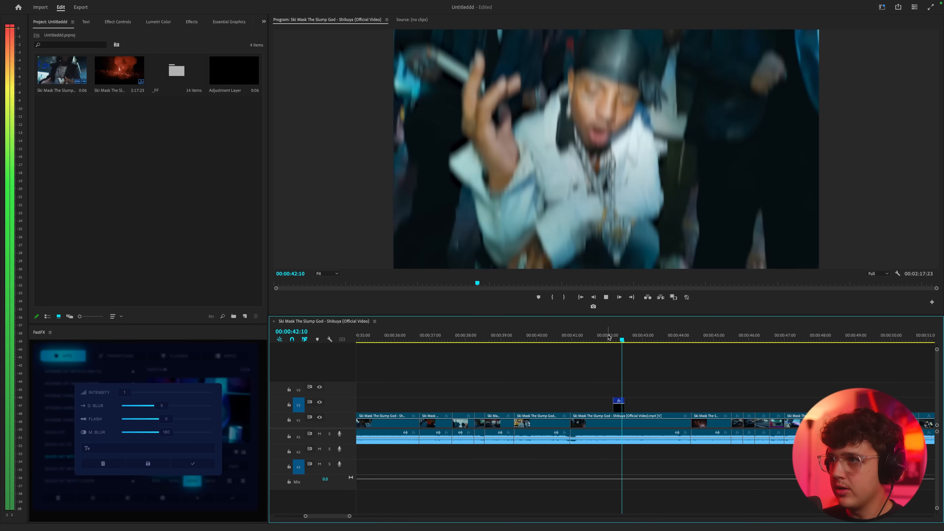
key(space)
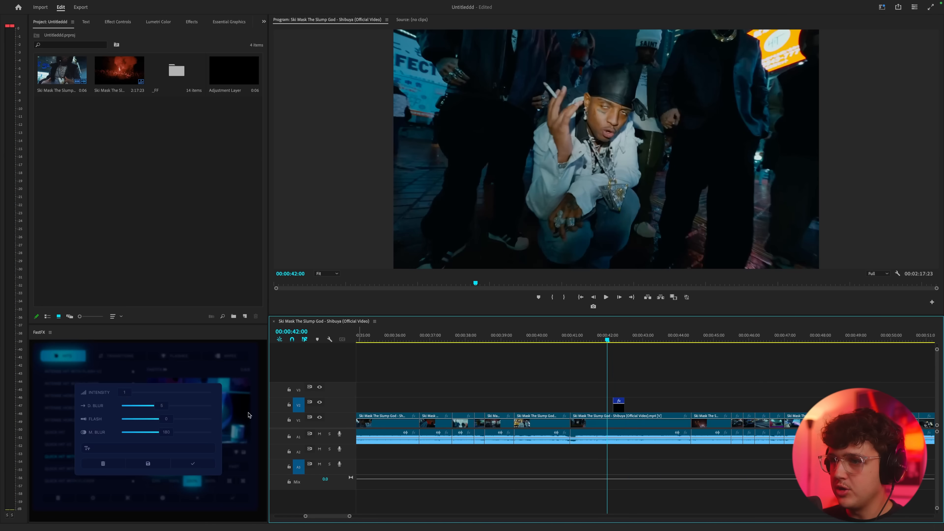
click(103, 464)
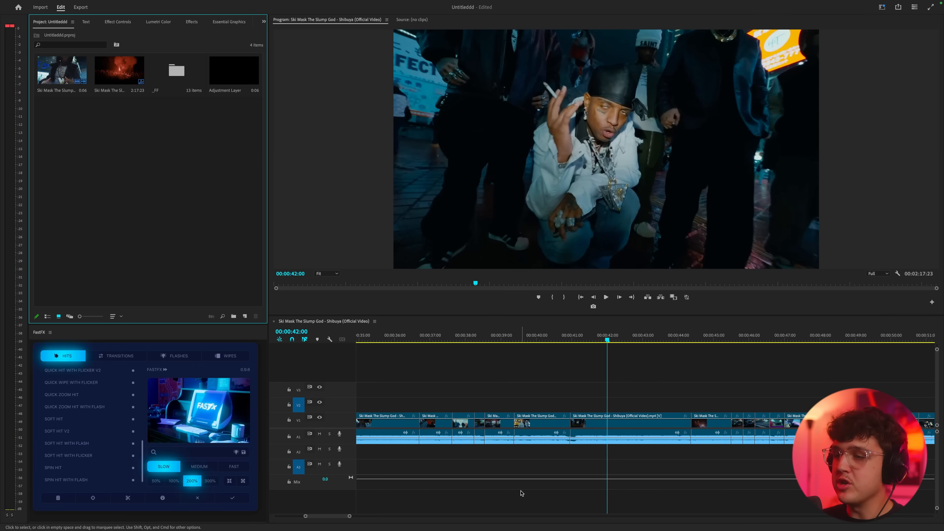
Select the squatting rapper's clip and cut it at 00:00:42:05
click(609, 431)
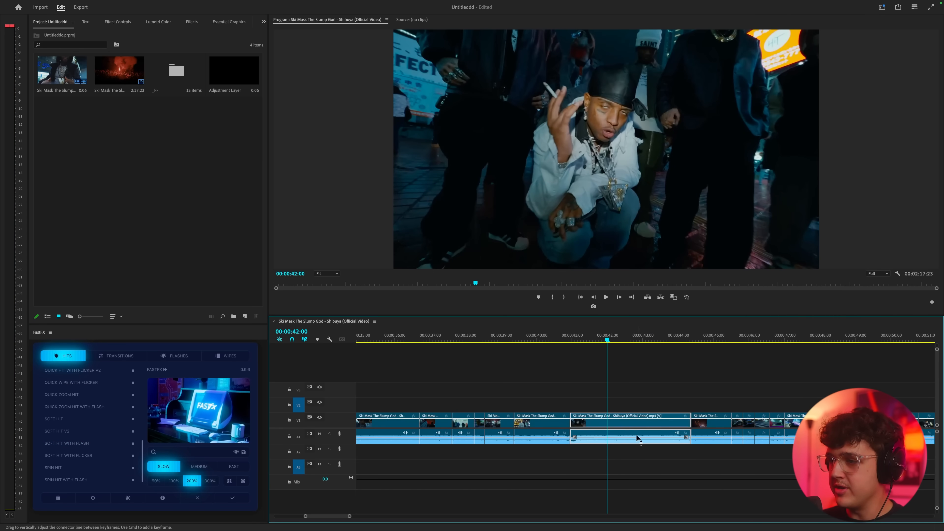
key(=)
click(608, 338)
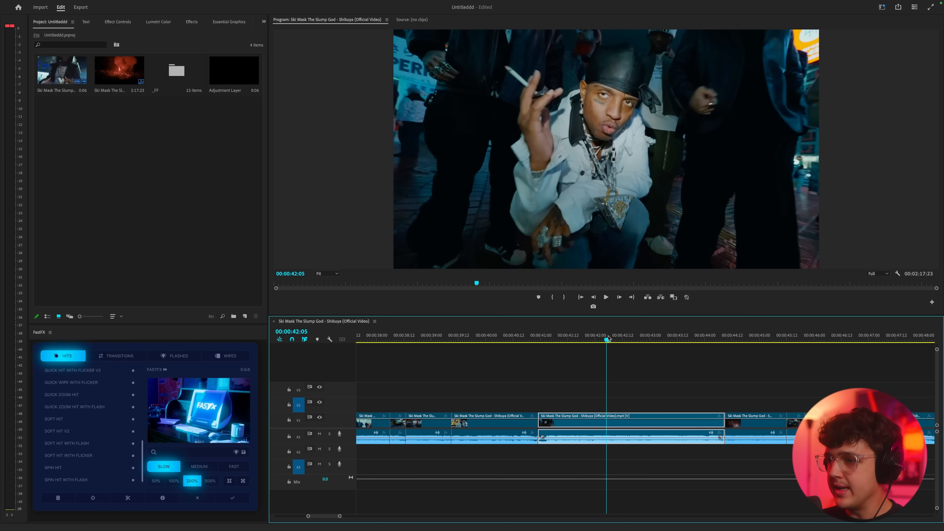
click(127, 499)
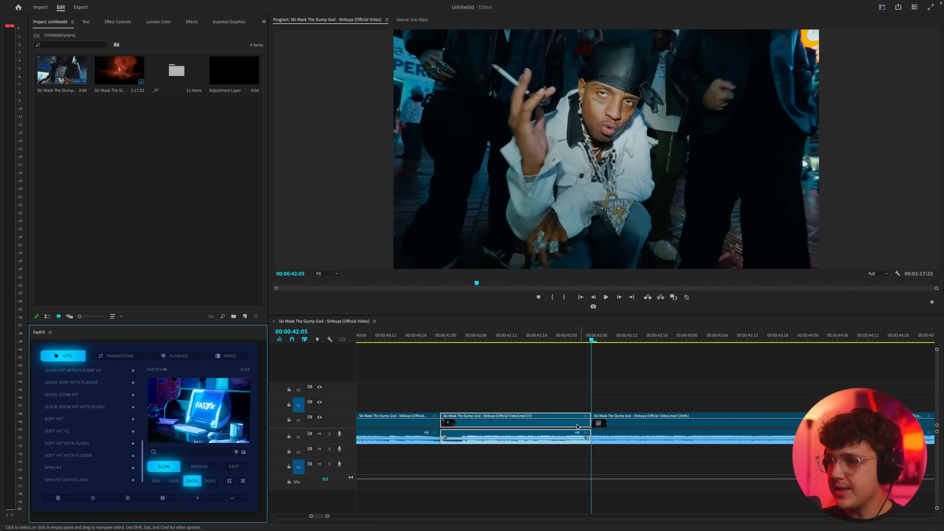
Set the selected clip segment before the new cut to 50% speed and play it back
key(-)
click(583, 340)
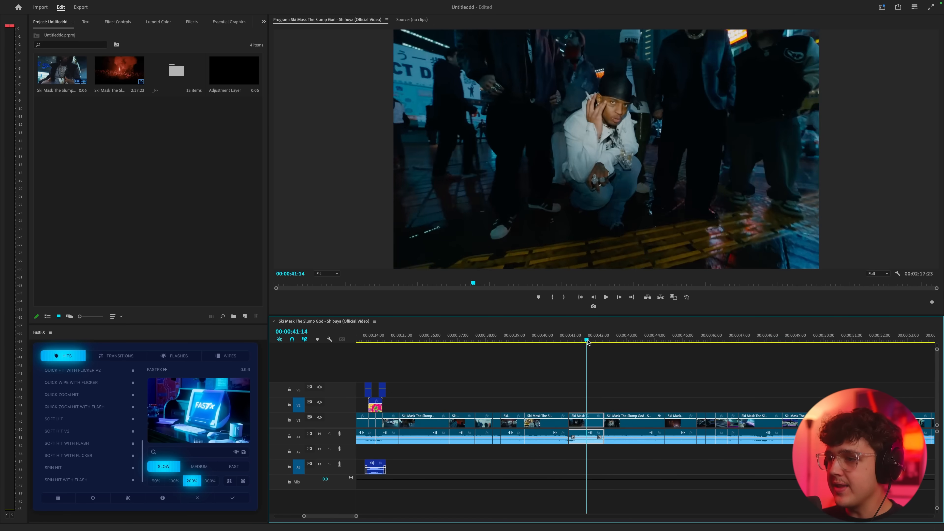
scroll(620, 383, up, 2)
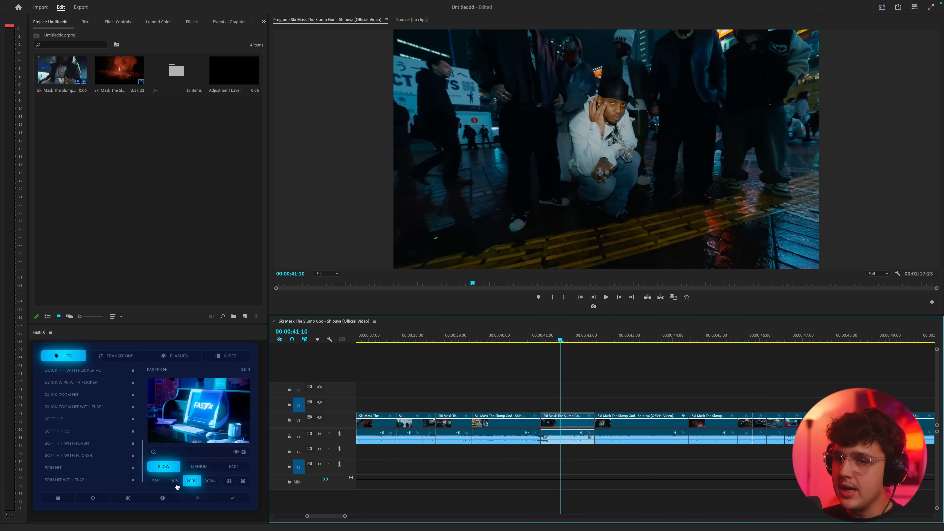
click(156, 481)
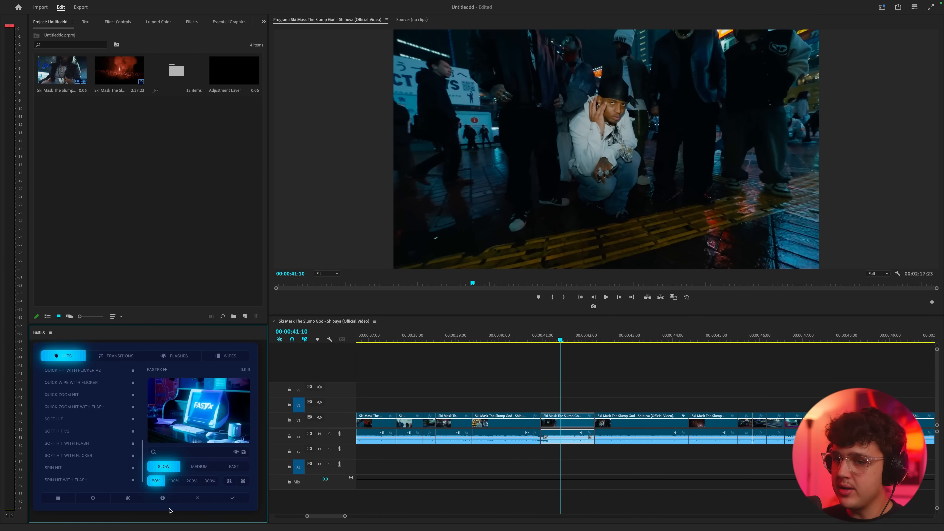
click(543, 340)
key(space)
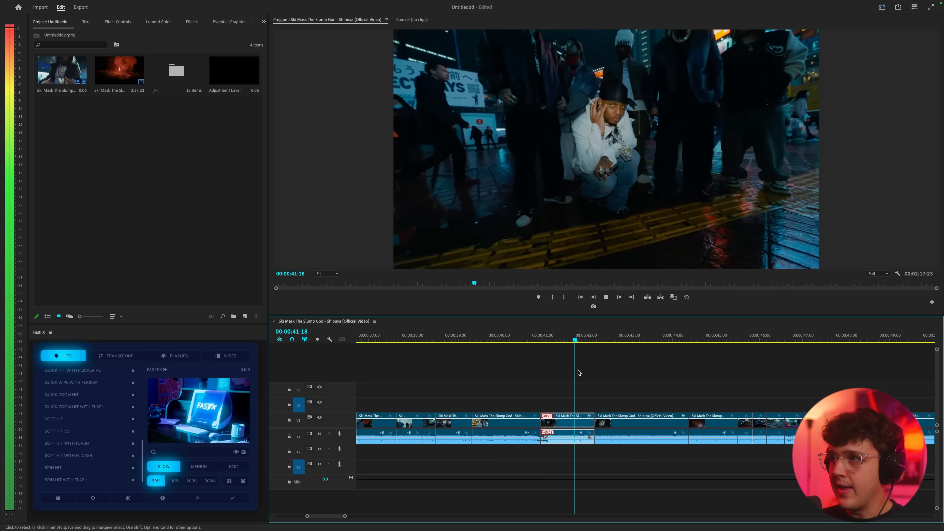
key(space)
Change the selected clip segment to 300% speed and play it back from 00:00:41:05
click(210, 482)
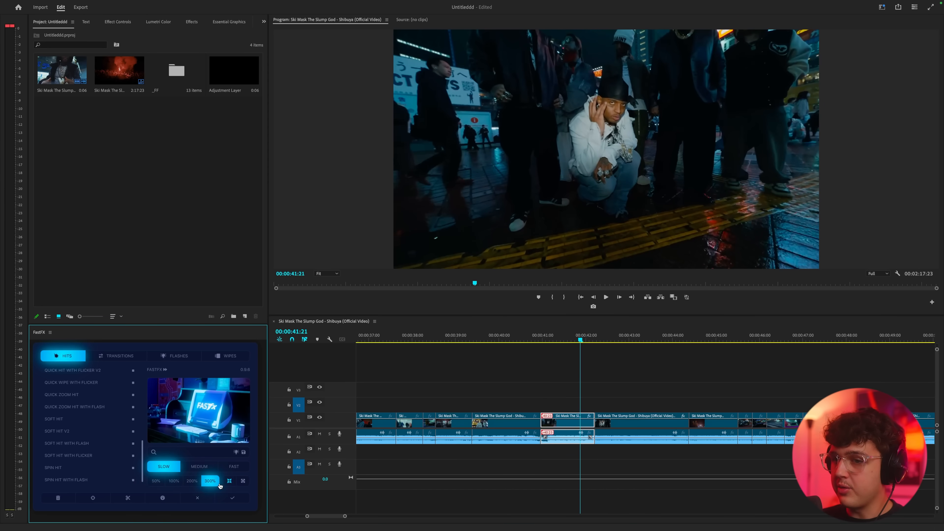
click(162, 500)
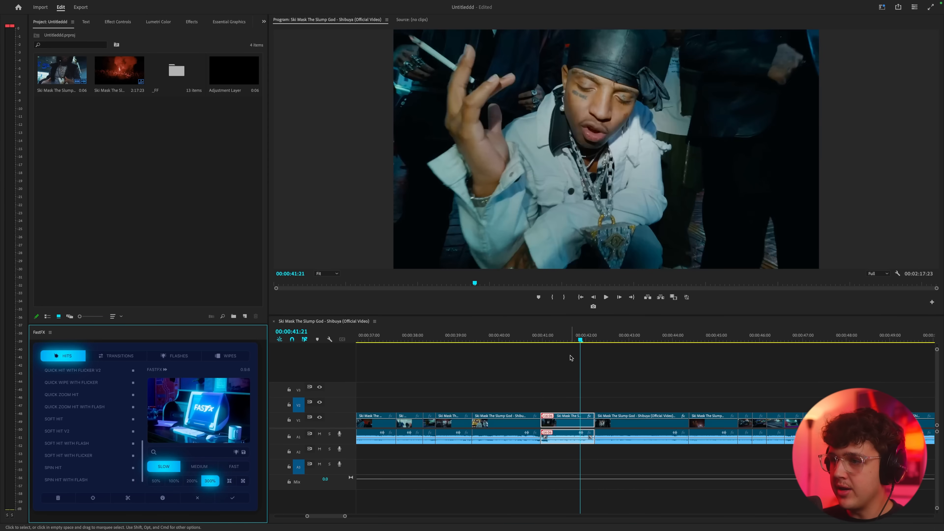
click(552, 334)
key(space)
click(551, 334)
key(space)
Return the selected clip segment to 100% speed and play it back from near its start
click(552, 333)
click(171, 483)
click(162, 499)
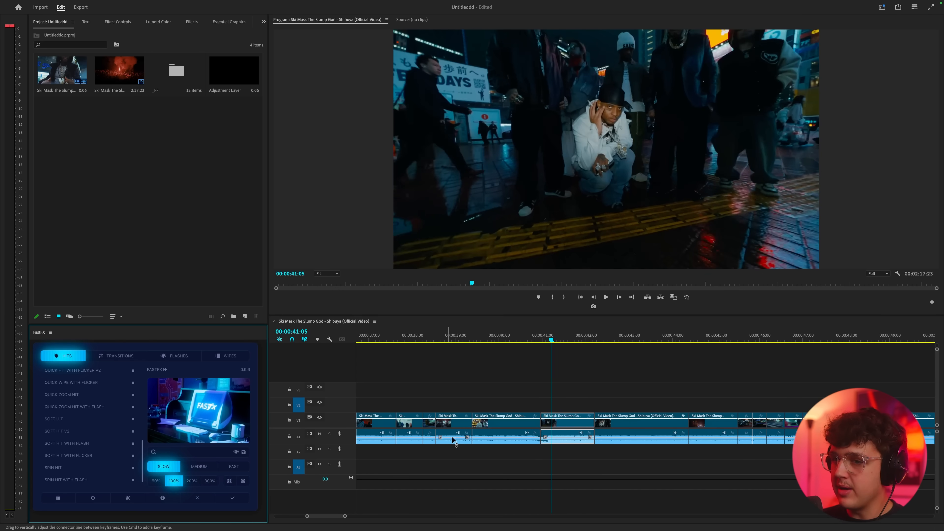
click(543, 334)
key(space)
Add a Zoom Out over the selected clip segment and scrub to 00:00:41:14 to view it
click(545, 333)
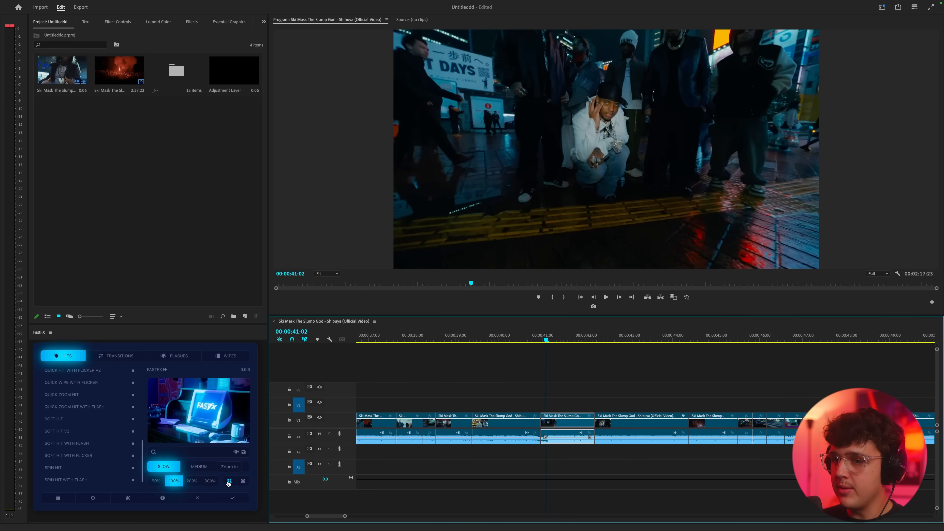
click(243, 482)
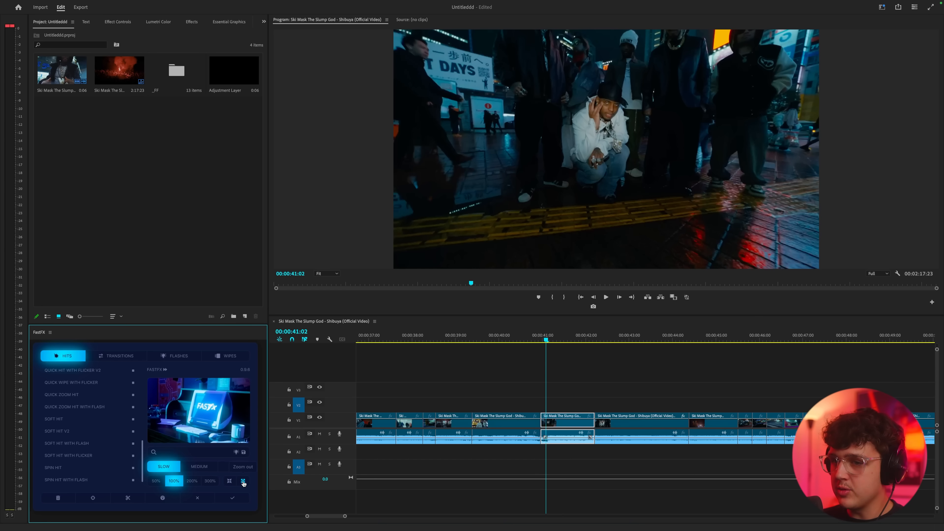
drag(553, 340, 566, 340)
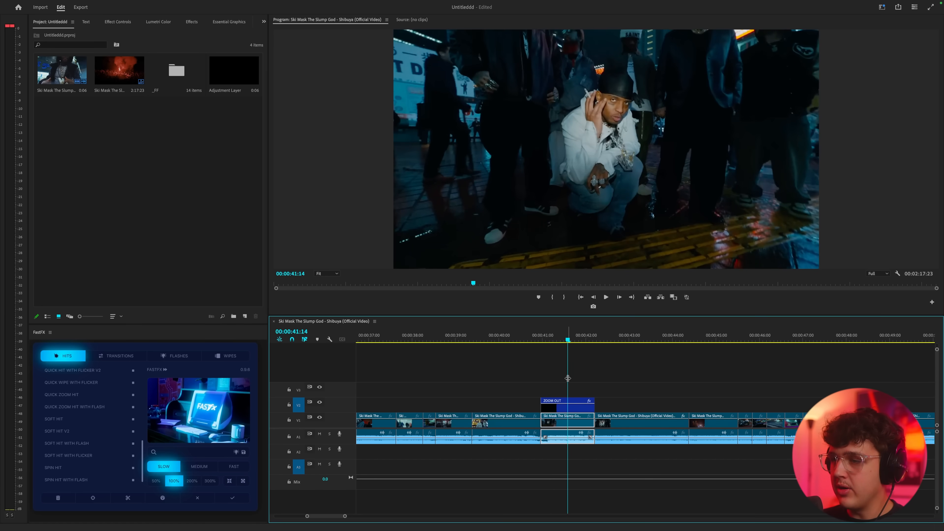
Open the Zoom Out layer's effect settings and scrub from its start to 00:00:41:01 to examine the Transform Scale animation
click(568, 408)
click(127, 23)
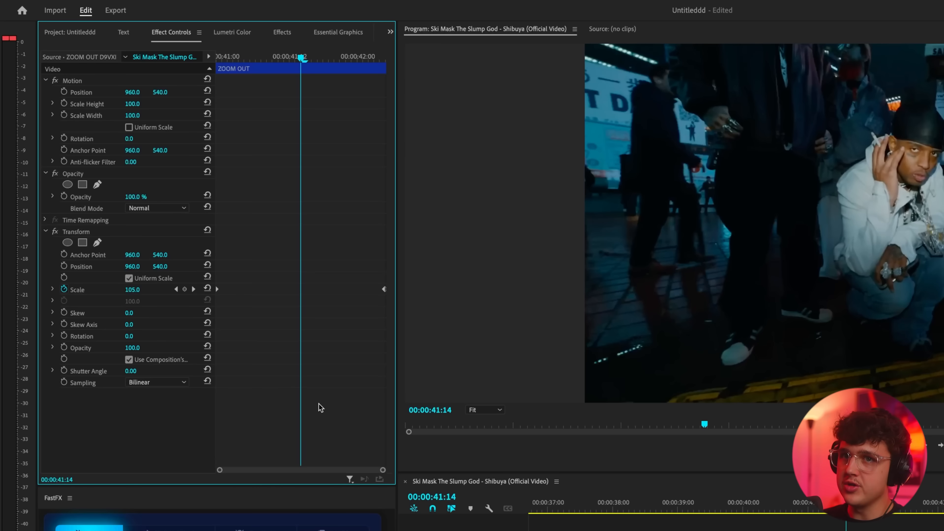
drag(272, 62, 212, 63)
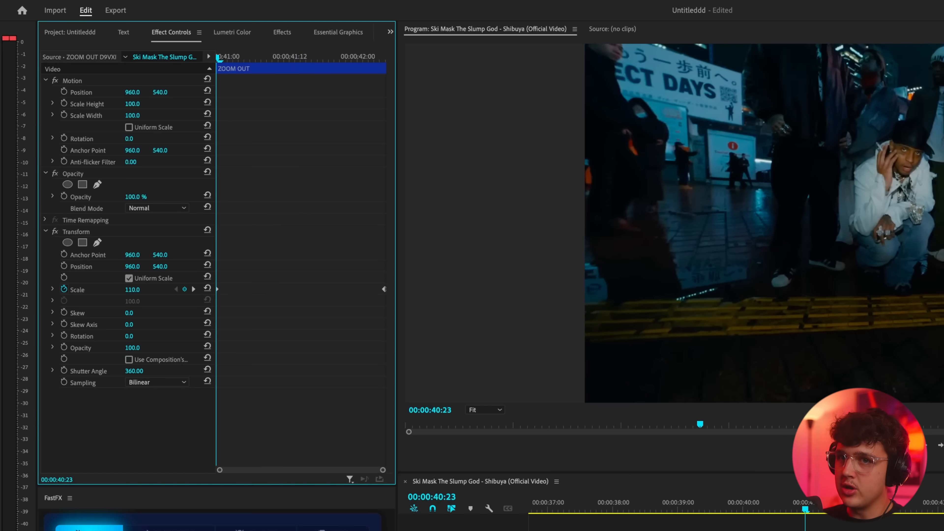
click(228, 56)
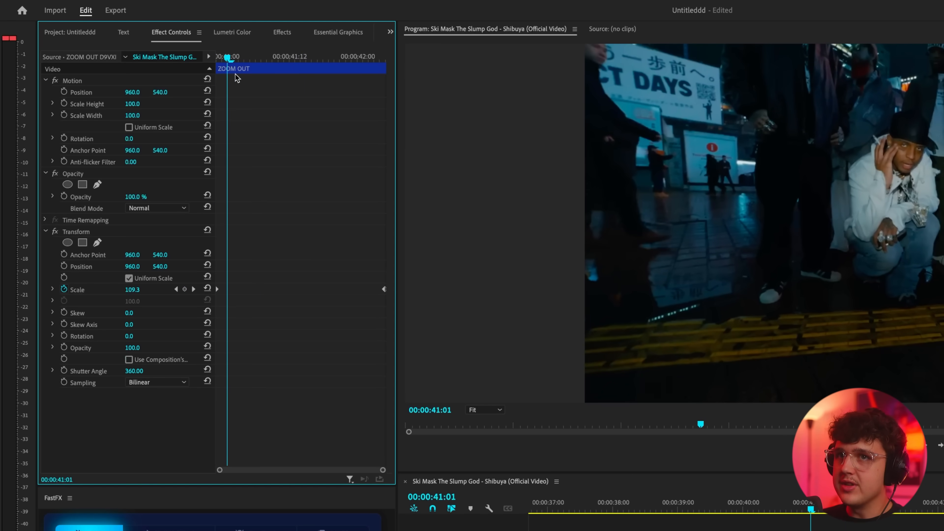
Set the Zoom Out layer's starting Transform Scale keyframe to 150 and play the stronger zoom back
drag(231, 57, 166, 99)
drag(348, 59, 123, 296)
text(150)
key(Return)
mouse_move(229, 66)
mouse_down()
mouse_move(358, 68)
mouse_move(218, 59)
mouse_up()
click(373, 59)
key(space)
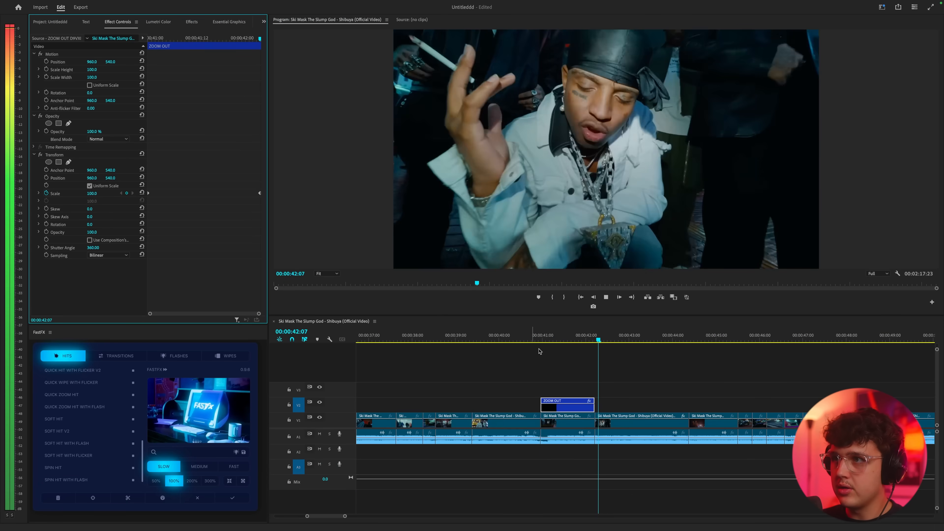
key(space)
Add a Zoom In over the clip segment at 00:00:43:01 and play it back from near its start
click(631, 337)
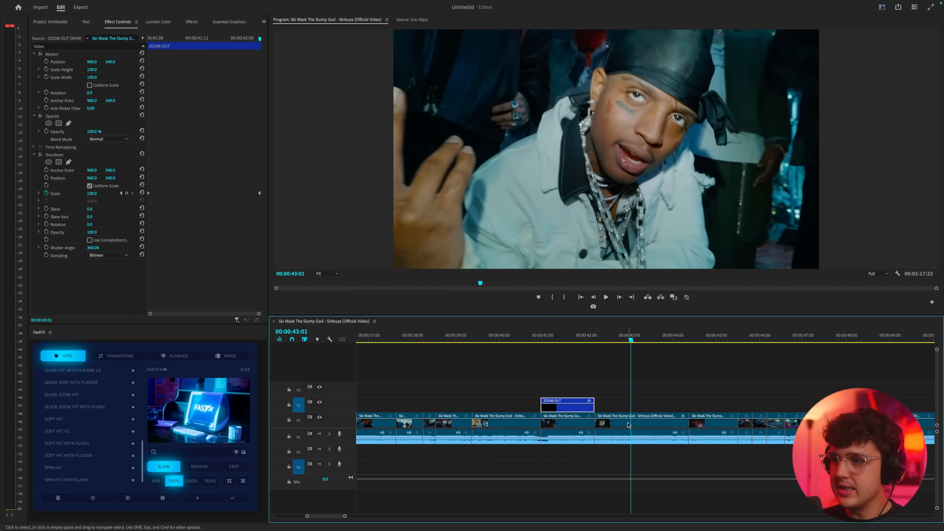
click(629, 422)
click(229, 481)
click(606, 336)
key(space)
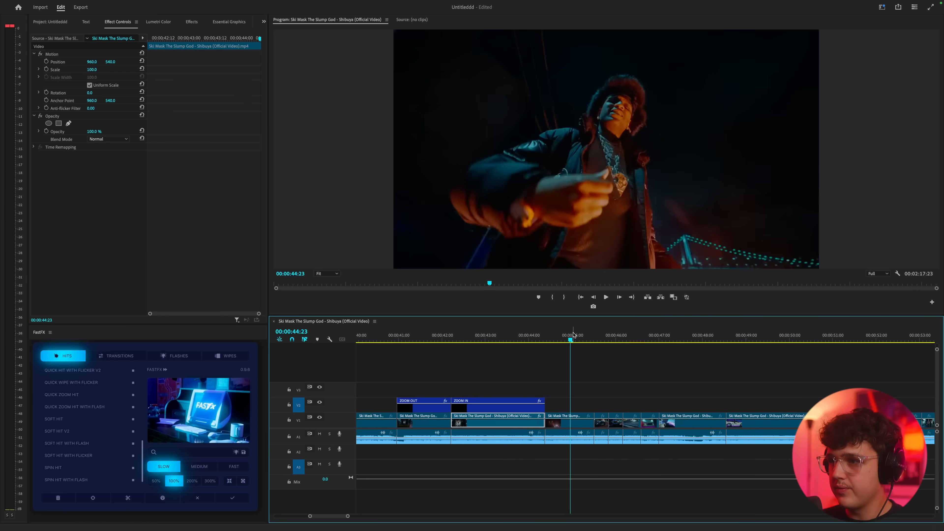
key(space)
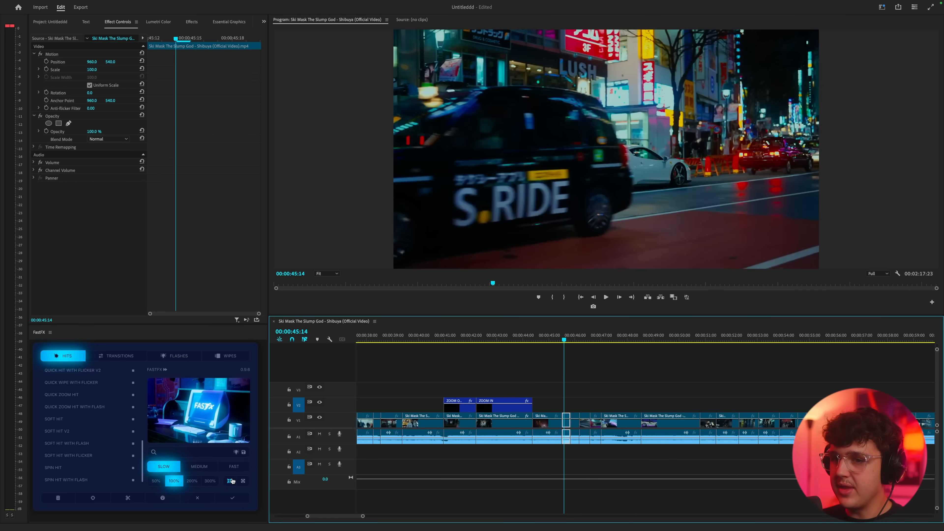
Add a Zoom In over the short clip segment at 00:00:45:14 and select the new layer to show its effect settings
click(230, 483)
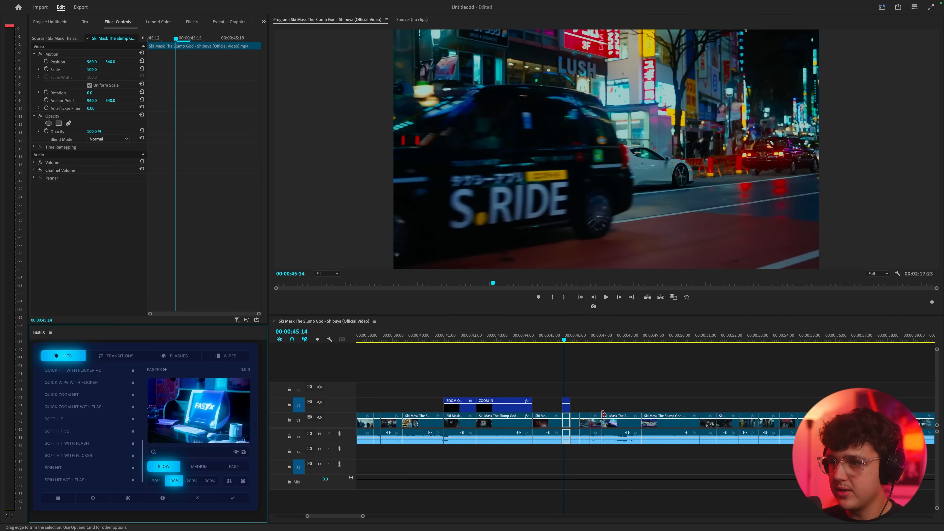
key(=)
click(552, 402)
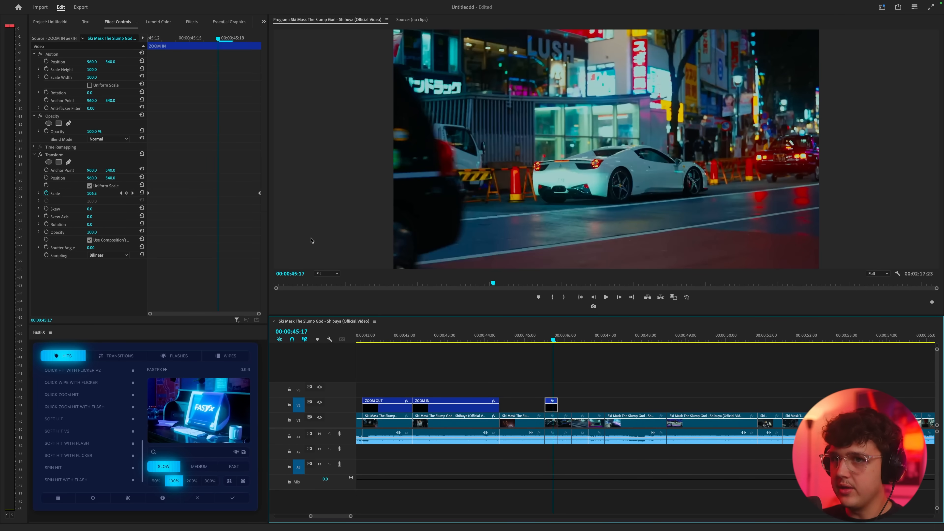
Set the short Zoom In layer's final Transform Scale keyframe to 177 and place that keyframe at the layer's end
key(Right)
key(Right)
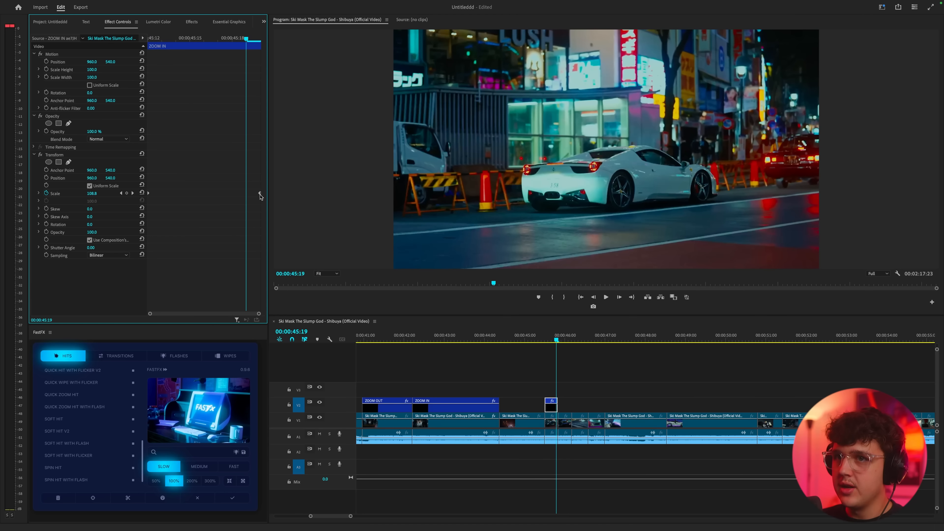
drag(260, 196, 250, 197)
drag(92, 193, 97, 194)
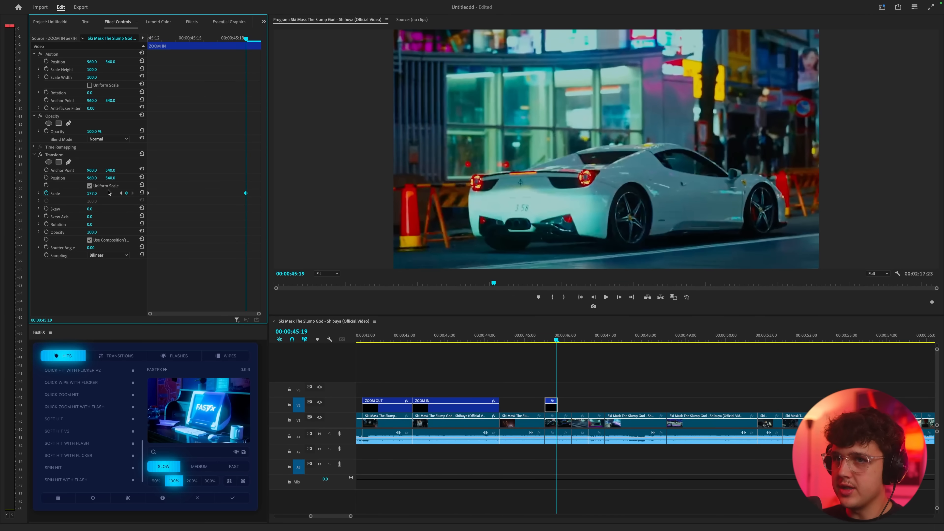
drag(247, 194, 262, 194)
Play back the short Zoom In from its start and again from 00:00:45:10 to review the stronger zoom
drag(179, 39, 131, 45)
key(space)
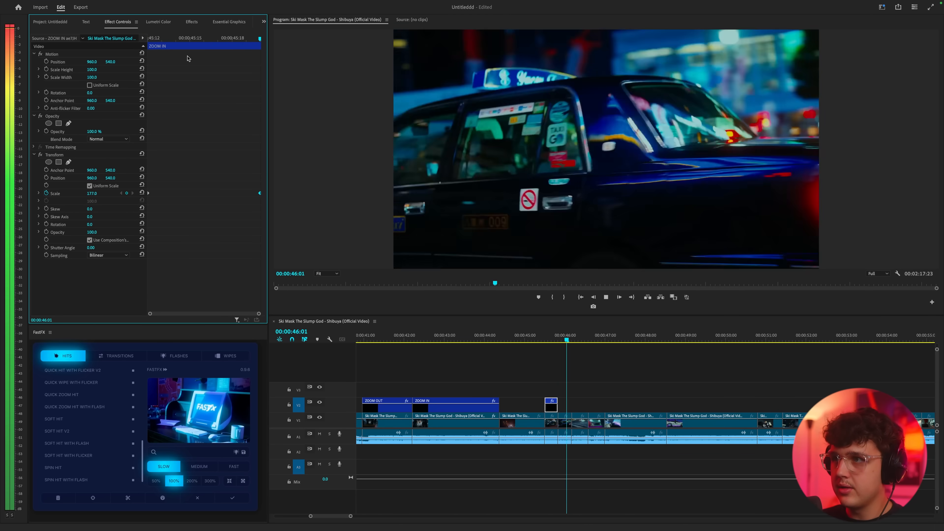
click(541, 340)
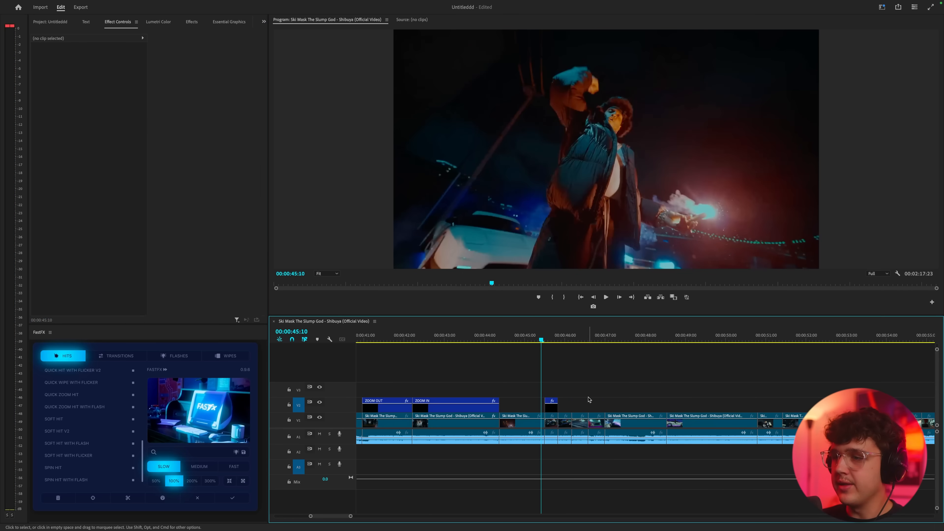
key(space)
key(space)
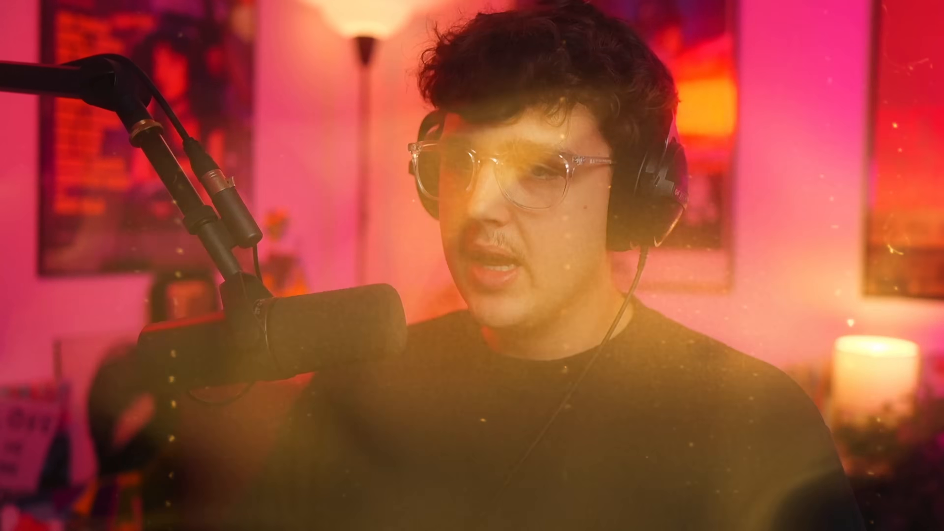